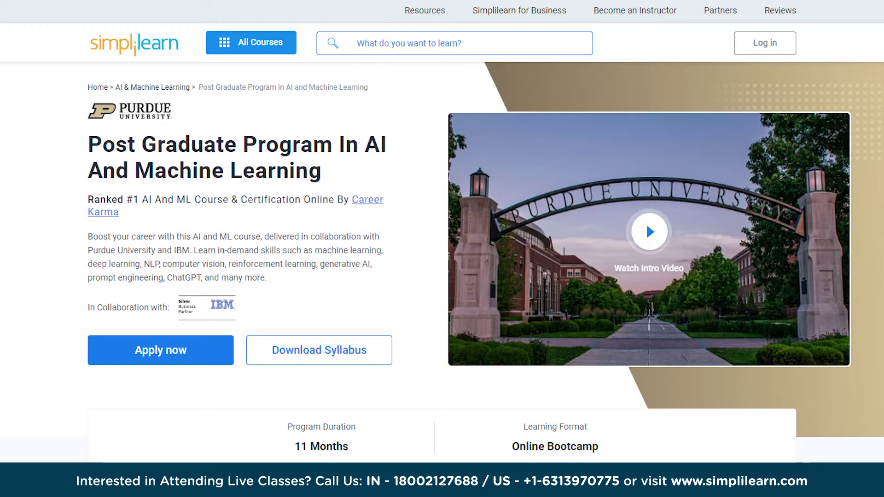
scroll(646, 224, "down", 2)
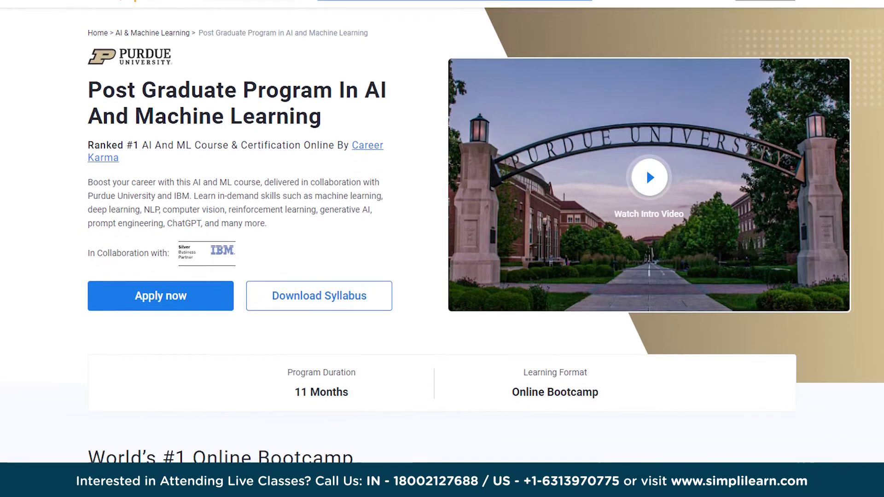
scroll(441, 249, "down", 1)
scroll(442, 249, "down", 1)
scroll(442, 248, "down", 1)
scroll(442, 249, "down", 1)
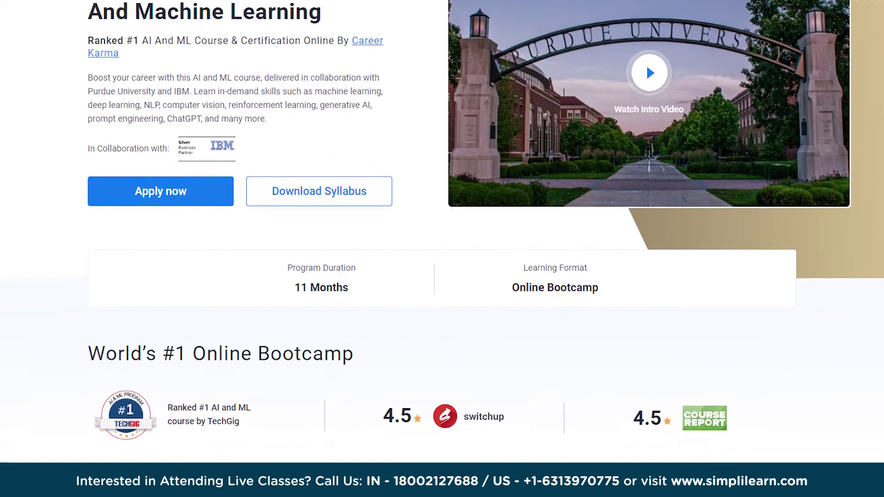
scroll(442, 248, "down", 1)
scroll(442, 249, "down", 1)
scroll(442, 249, "down", 1)
scroll(442, 249, "down", 1)
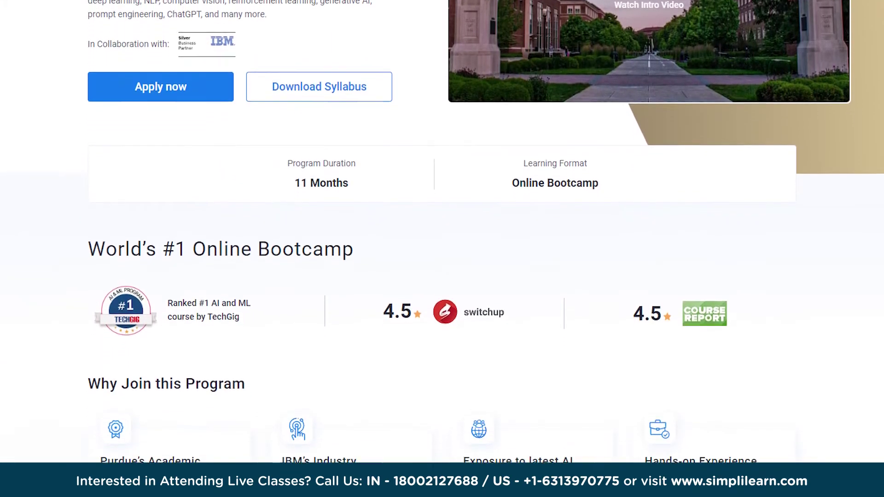
scroll(442, 249, "down", 1)
scroll(442, 249, "down", 1)
scroll(441, 248, "down", 1)
scroll(441, 248, "down", 1)
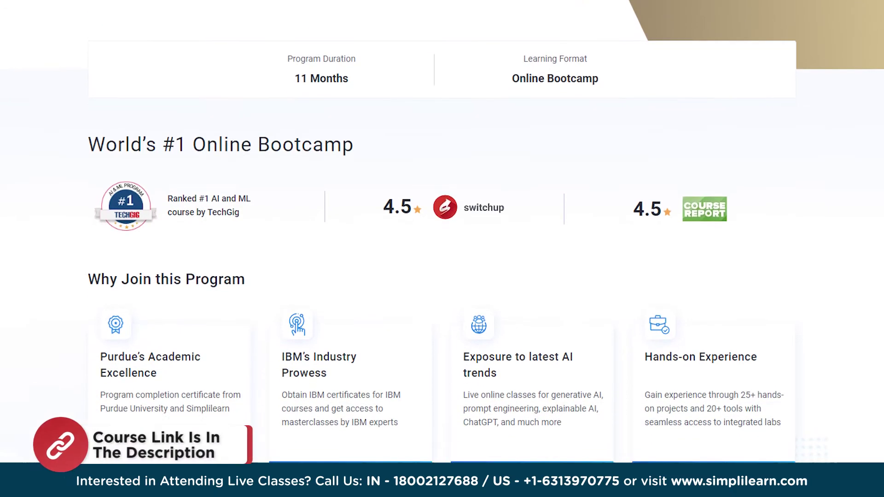
scroll(442, 248, "down", 1)
scroll(441, 249, "down", 1)
scroll(443, 248, "down", 1)
scroll(441, 248, "down", 1)
scroll(442, 249, "down", 1)
scroll(442, 248, "down", 1)
scroll(442, 249, "down", 1)
scroll(442, 249, "down", 1)
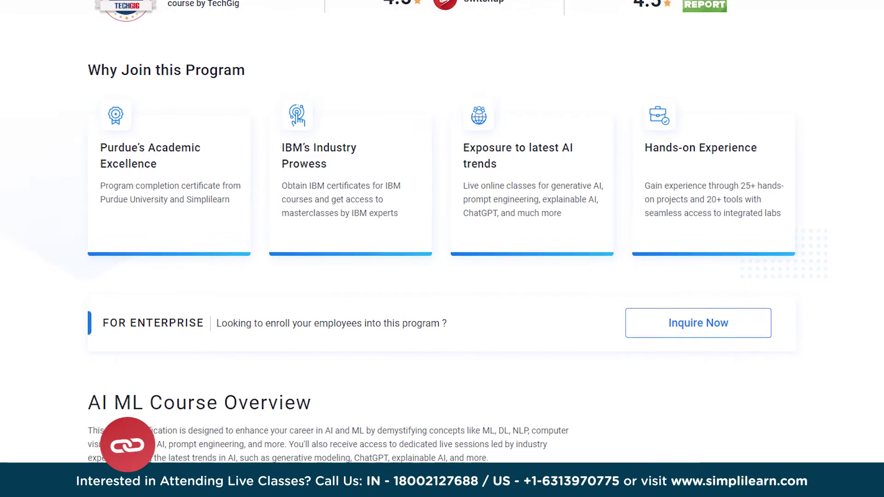
scroll(441, 249, "down", 1)
scroll(442, 249, "down", 1)
scroll(442, 249, "down", 1)
scroll(442, 249, "down", 1)
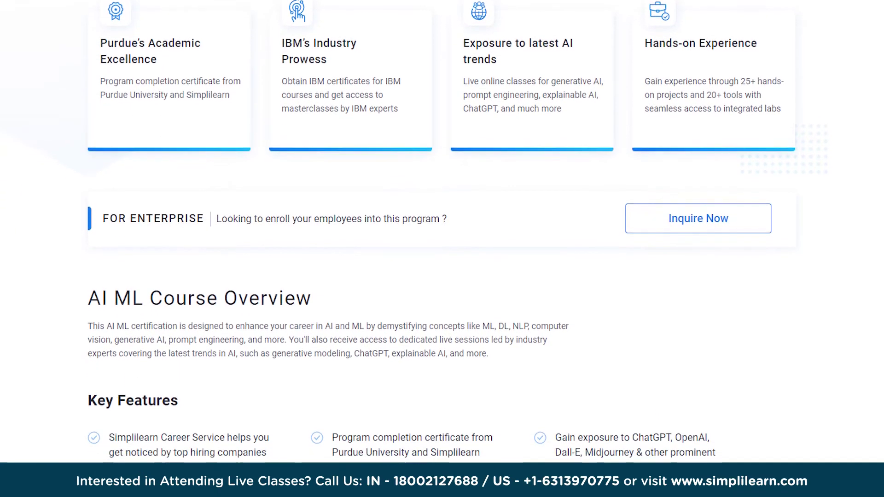
scroll(442, 248, "down", 1)
scroll(442, 248, "down", 1)
scroll(441, 249, "down", 1)
scroll(442, 248, "down", 1)
- Search Google for 'openai' and follow the ChatGPT sitelink under the OpenAI result
left_click(175, 11)
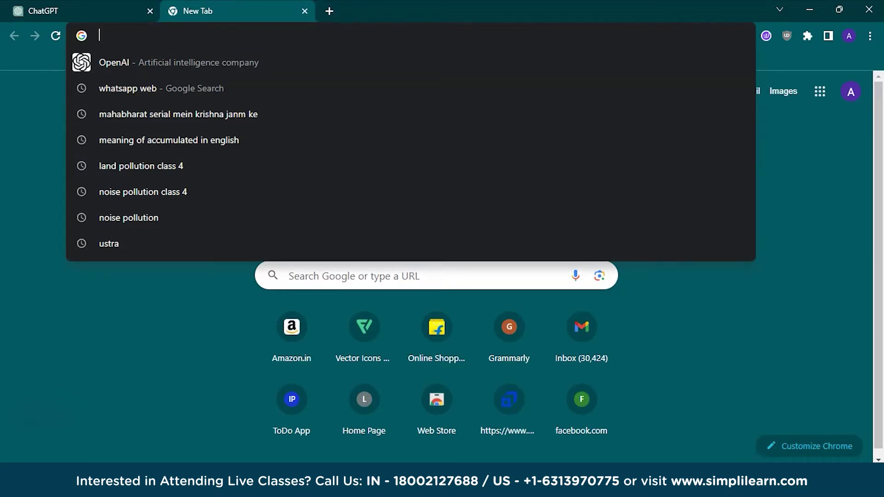
type("openai")
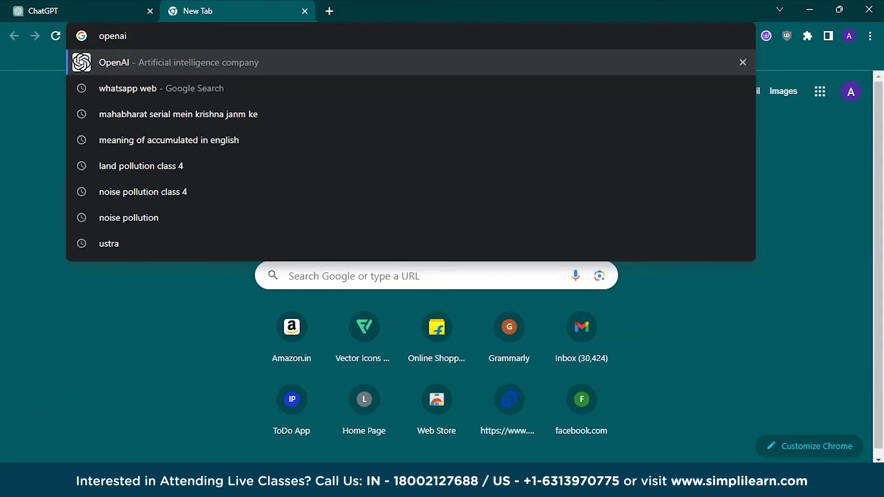
key("Return")
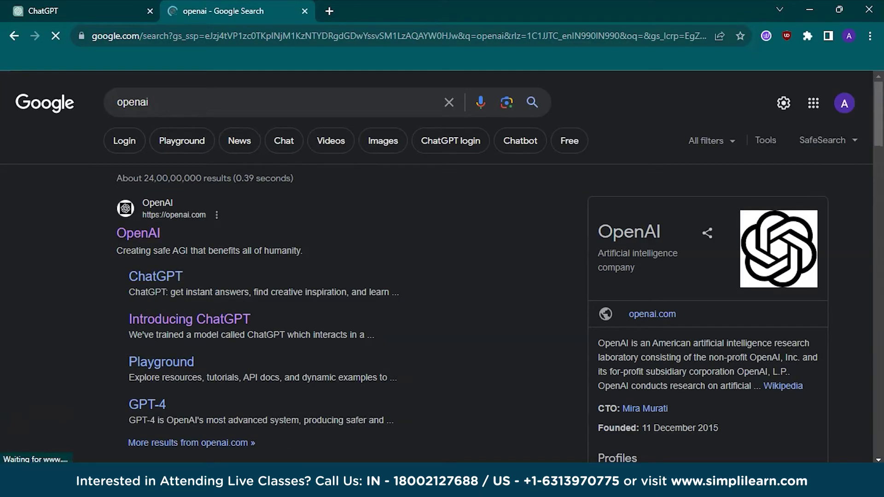
scroll(345, 276, "down", 3)
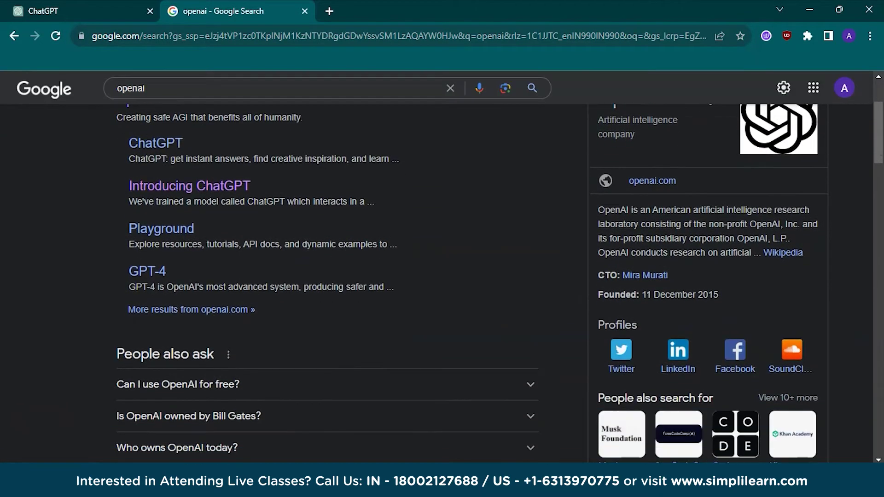
scroll(345, 276, "up", 3)
left_click(156, 225)
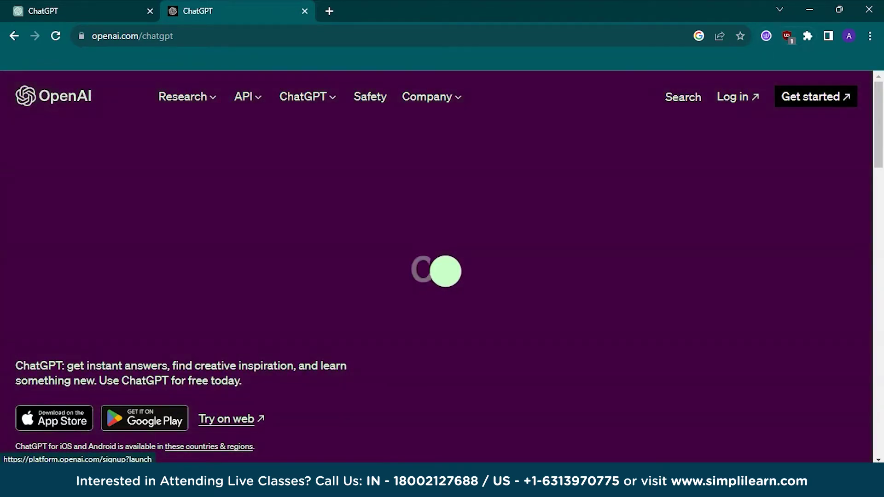
scroll(443, 276, "down", 3)
scroll(442, 277, "down", 1)
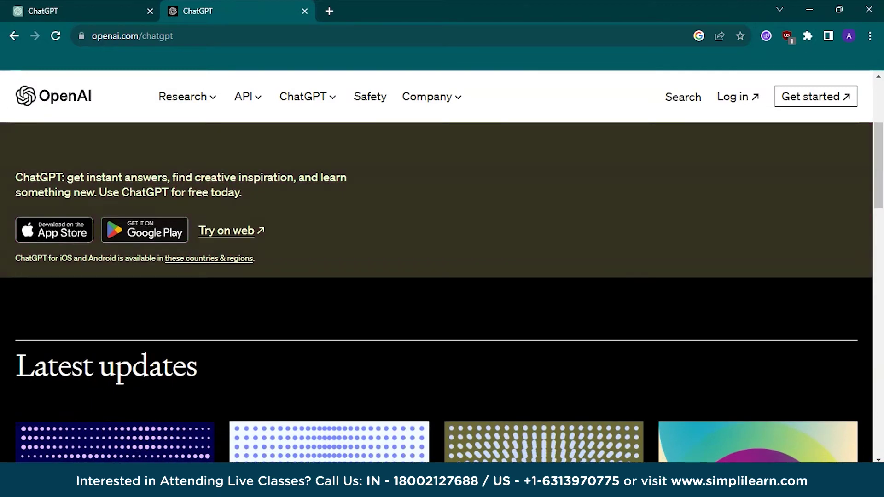
scroll(442, 277, "up", 3)
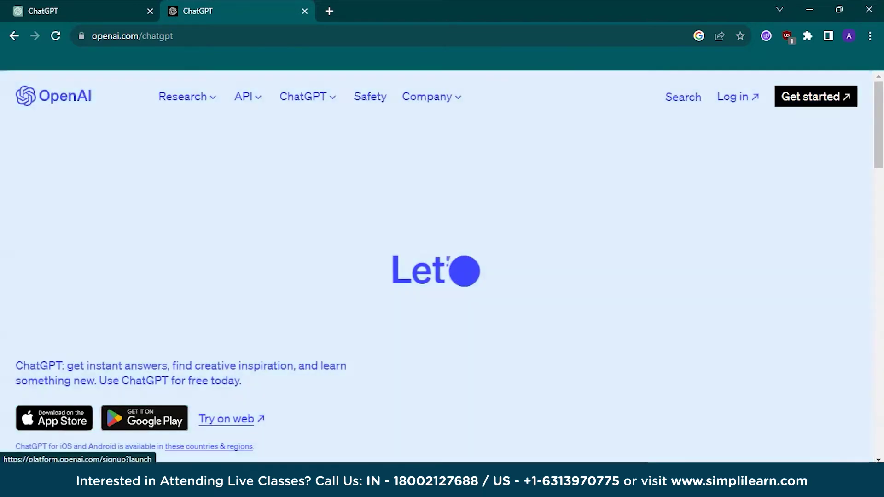
- Choose Get started on openai.com/chatgpt to begin account creation
left_click(815, 96)
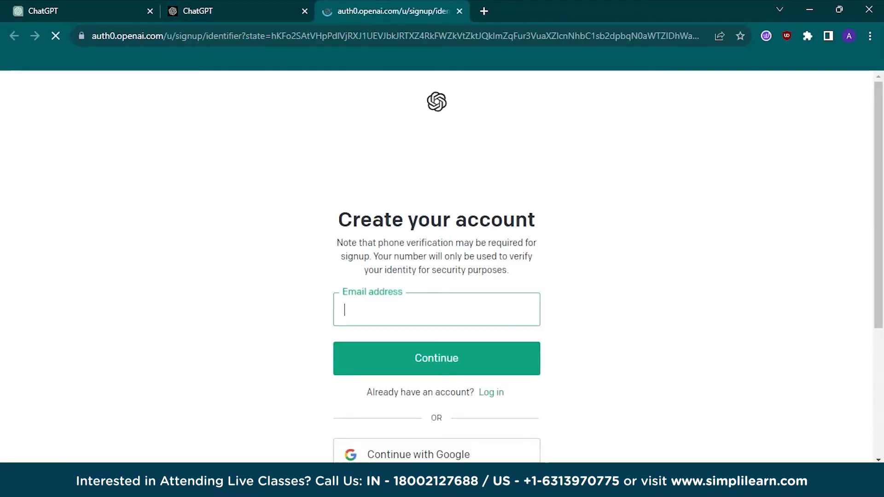
scroll(442, 276, "down", 1)
scroll(441, 276, "down", 1)
scroll(442, 276, "up", 1)
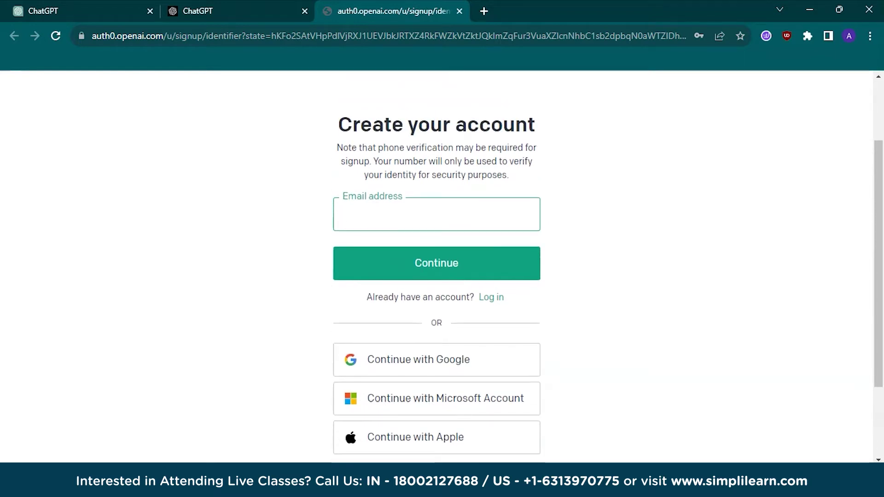
scroll(442, 277, "down", 1)
scroll(442, 276, "up", 2)
scroll(442, 277, "down", 1)
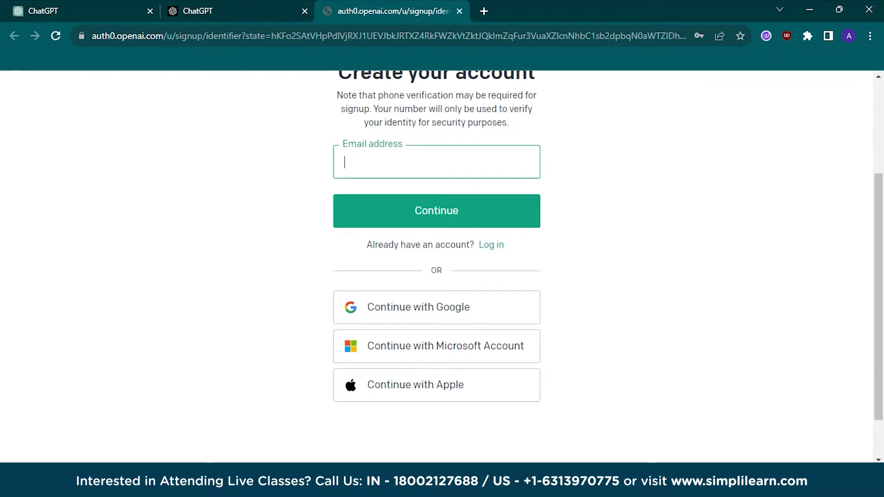
- Switch back to the first tab with the ChatGPT chat page via Ctrl+1
key("ctrl+1")
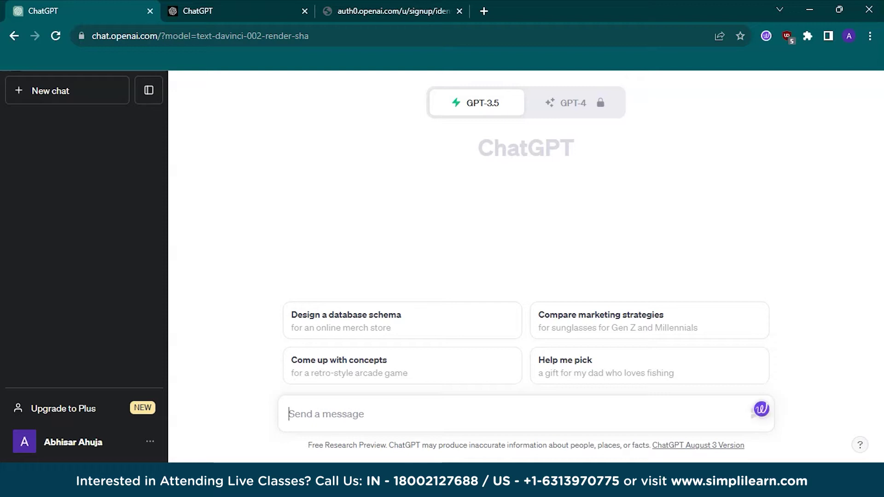
type("What is Python")
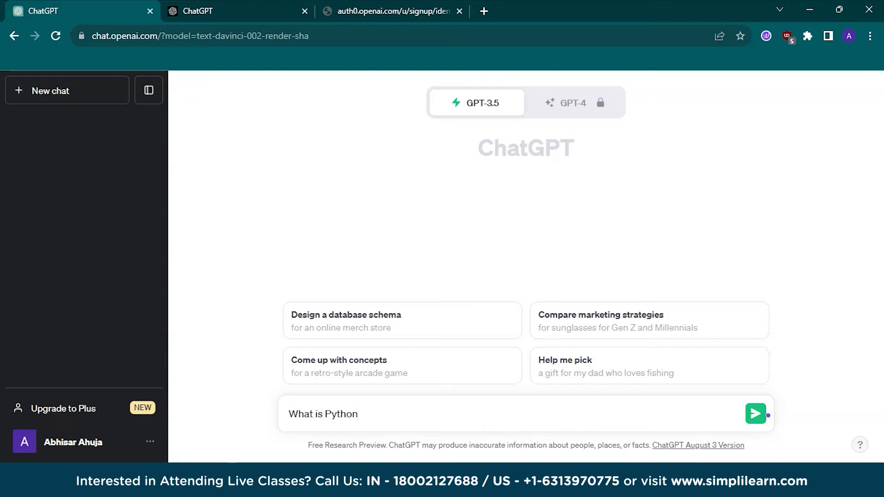
type("?")
- Send the question 'What is Python?' and dismiss the context menu over the reply
key("Return")
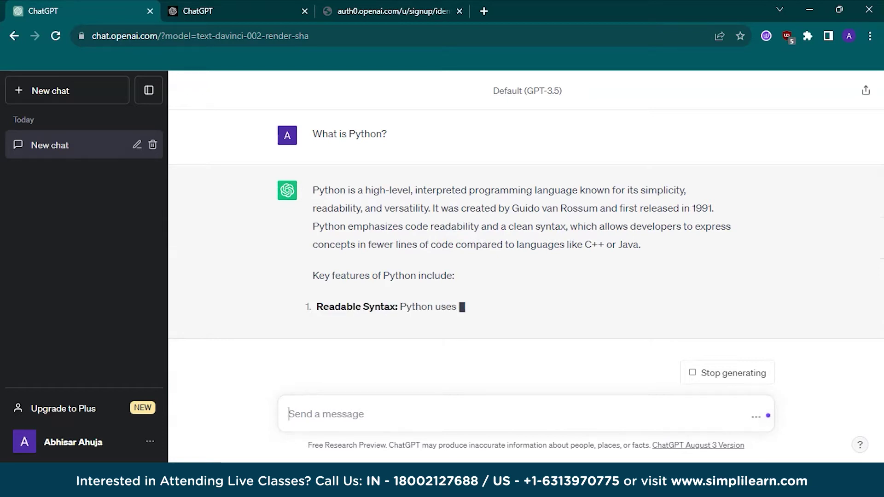
right_click(443, 128)
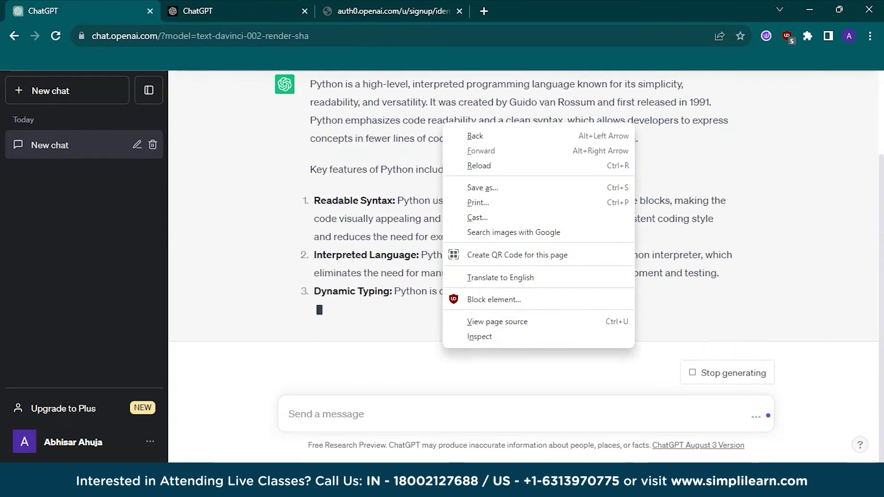
key("Escape")
scroll(524, 276, "up", 2)
scroll(525, 276, "up", 1)
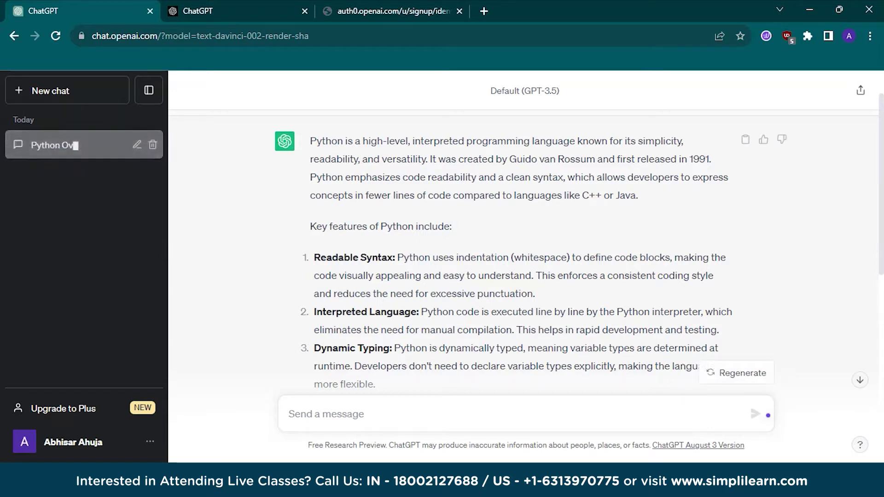
scroll(525, 241, "down", 2)
scroll(525, 241, "down", 2)
scroll(525, 242, "down", 1)
scroll(525, 242, "down", 1)
scroll(525, 242, "down", 1)
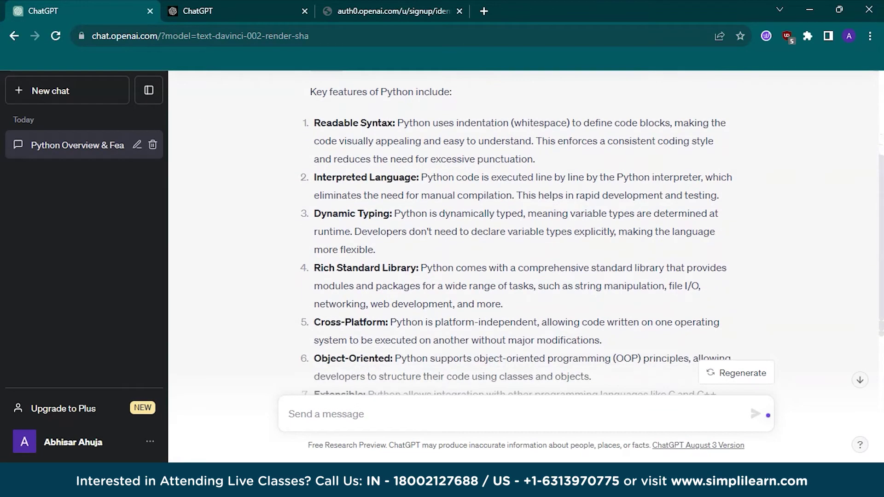
scroll(525, 242, "down", 1)
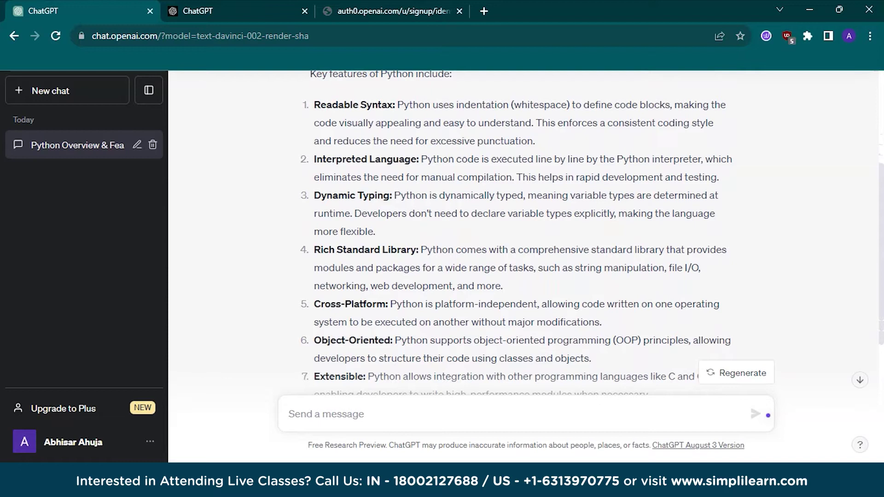
scroll(526, 242, "up", 1)
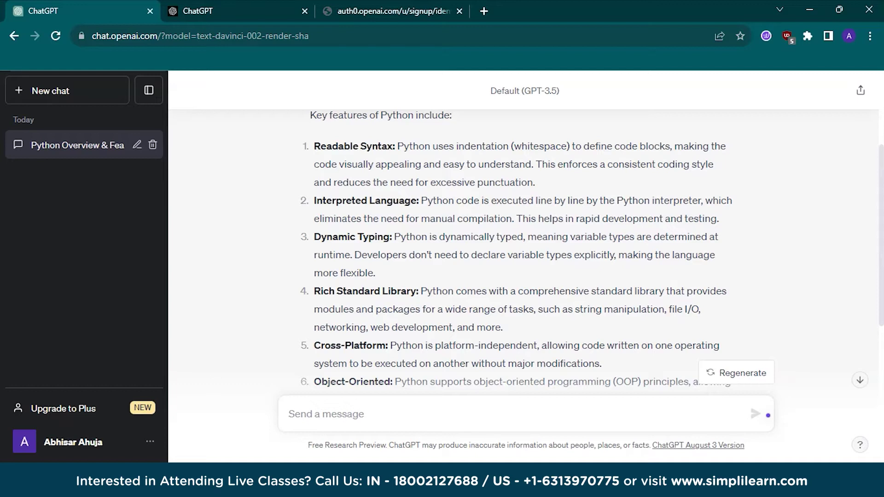
scroll(524, 241, "down", 4)
scroll(525, 242, "down", 1)
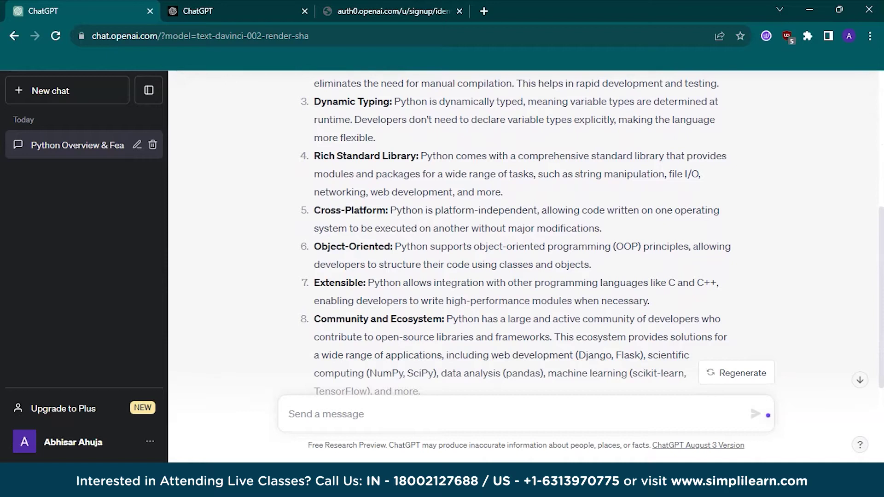
scroll(525, 241, "down", 3)
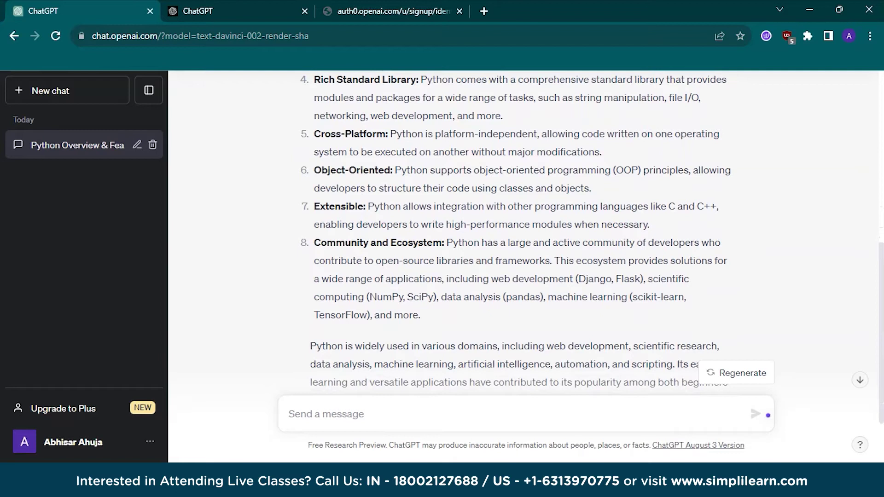
scroll(525, 241, "down", 3)
scroll(525, 242, "up", 10)
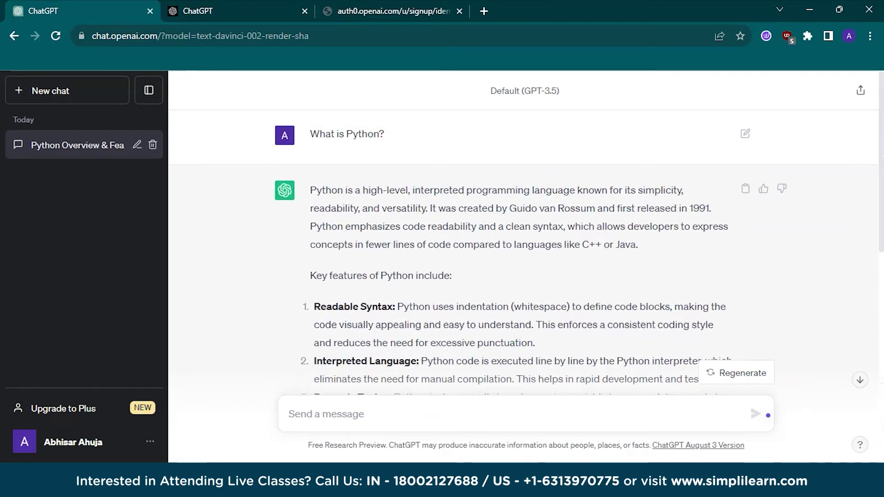
scroll(525, 241, "down", 5)
scroll(524, 242, "down", 5)
scroll(524, 242, "down", 2)
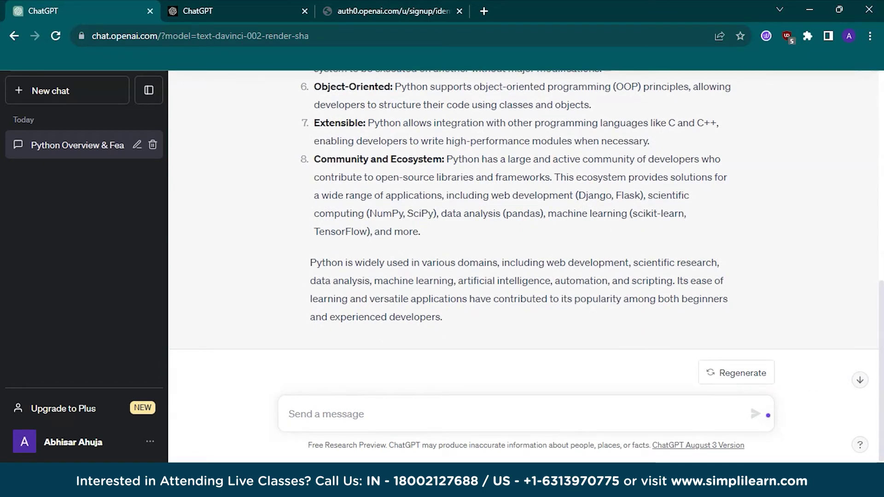
type("Kindly act as")
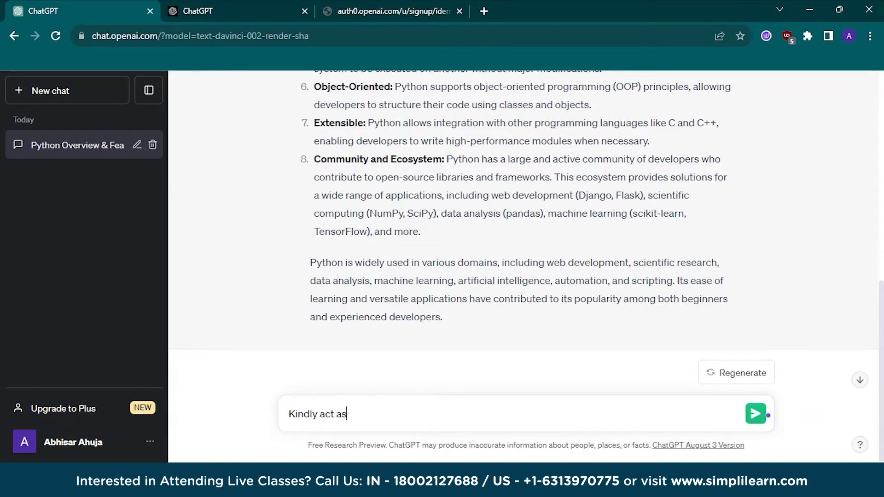
type(" an instructor and give me a roadmap or teach me python")
- Submit the 'act as instructor' prompt requesting a Python learning roadmap
key("Return")
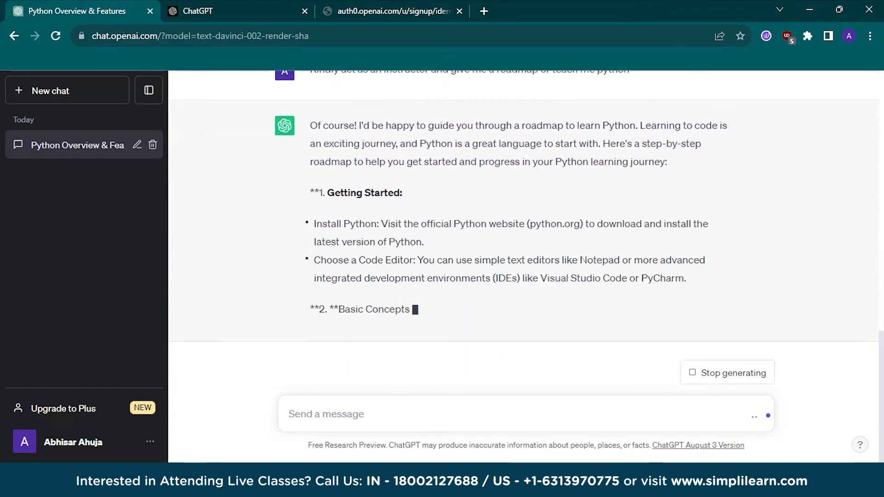
scroll(525, 241, "up", 4)
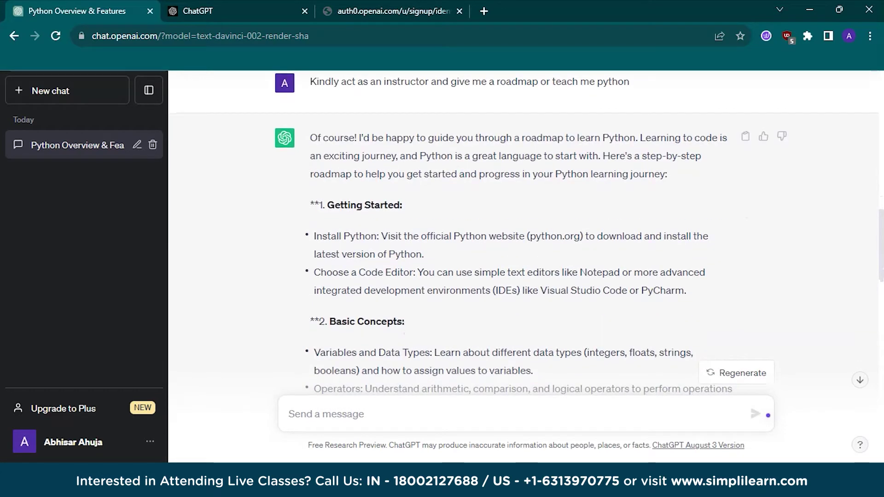
scroll(525, 249, "down", 1)
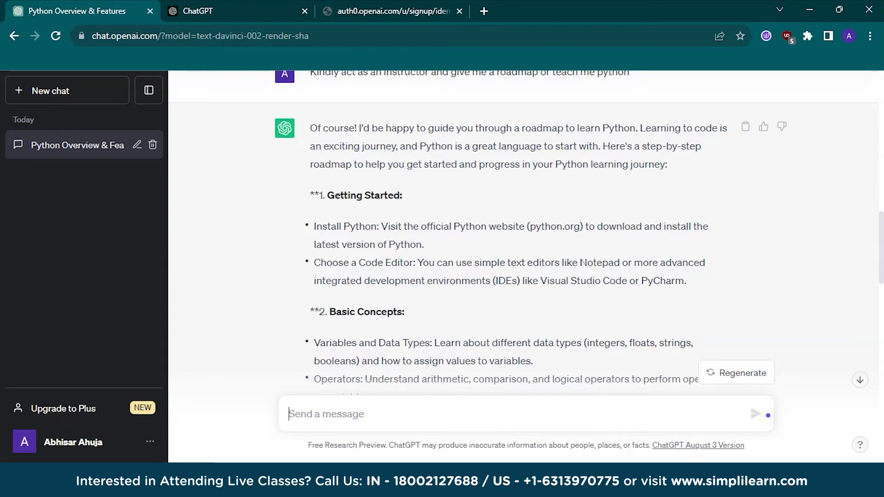
scroll(525, 242, "down", 2)
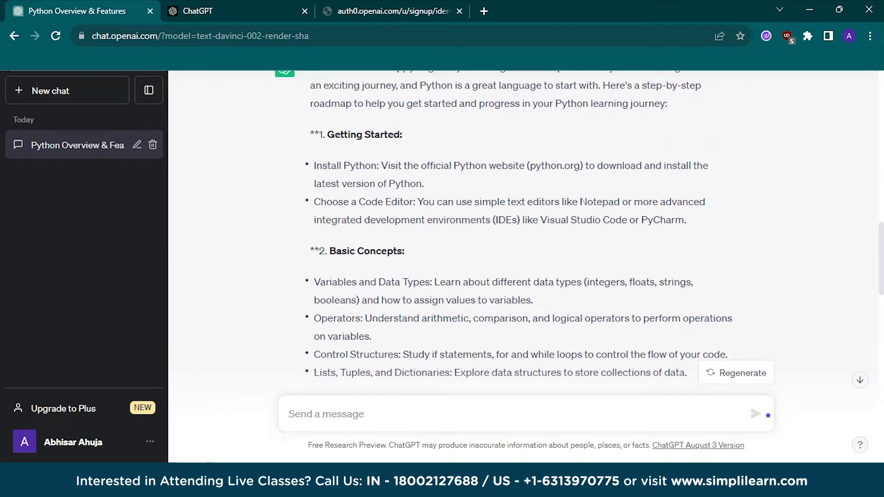
scroll(525, 242, "down", 2)
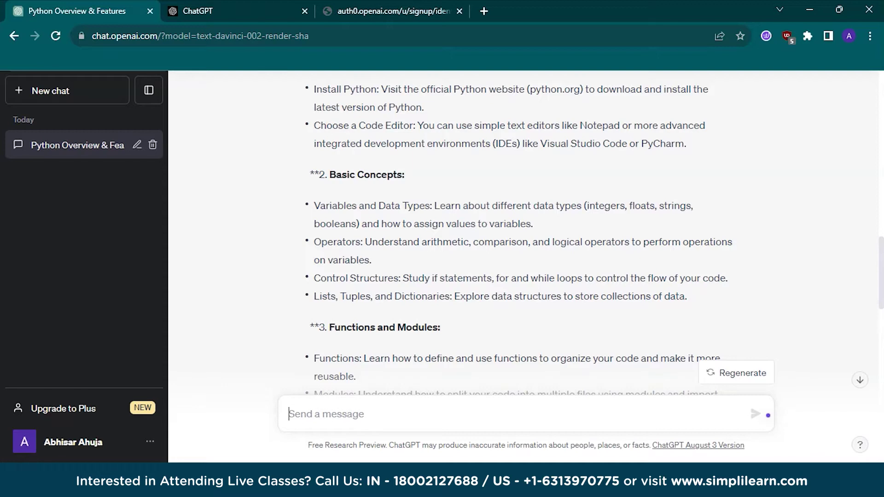
scroll(518, 242, "down", 2)
scroll(518, 242, "down", 2)
scroll(518, 242, "down", 2)
scroll(518, 241, "down", 2)
scroll(518, 242, "down", 1)
scroll(517, 242, "down", 1)
scroll(518, 242, "down", 1)
scroll(518, 242, "down", 2)
scroll(518, 242, "down", 2)
scroll(518, 242, "down", 2)
scroll(517, 242, "down", 1)
scroll(517, 242, "down", 1)
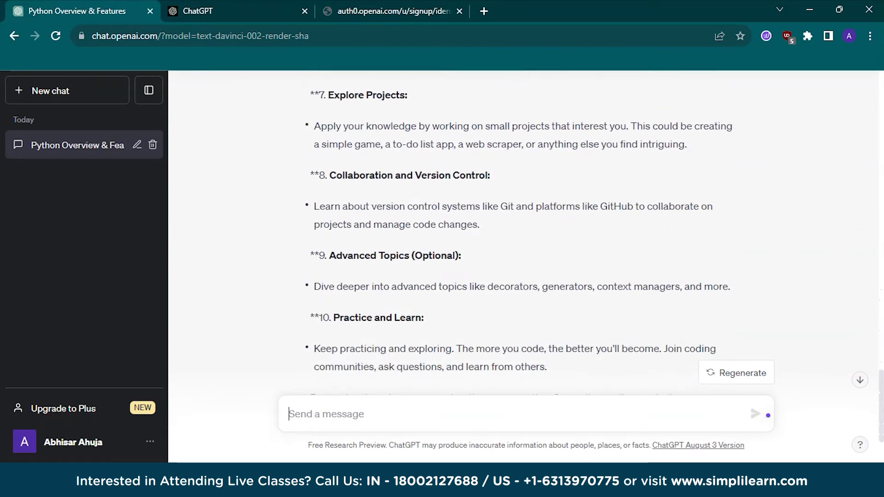
scroll(518, 242, "down", 1)
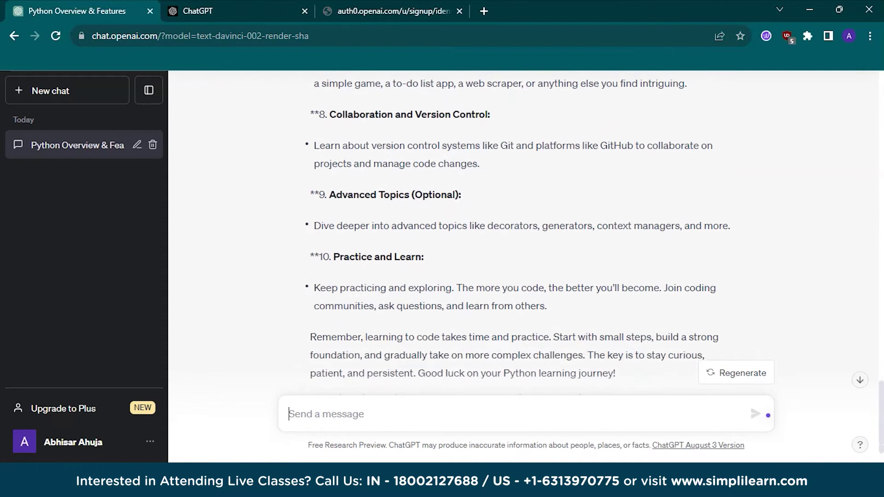
scroll(518, 242, "down", 1)
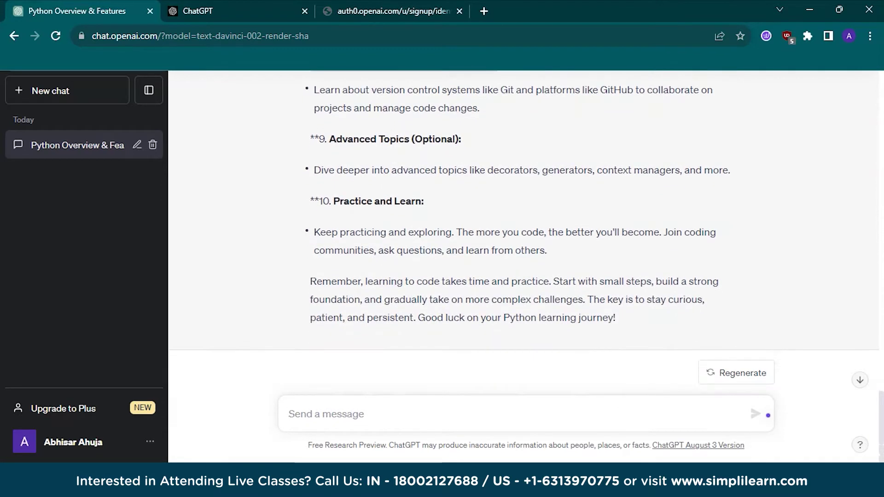
scroll(519, 242, "up", 5)
scroll(517, 241, "up", 5)
scroll(518, 242, "up", 3)
scroll(517, 242, "up", 2)
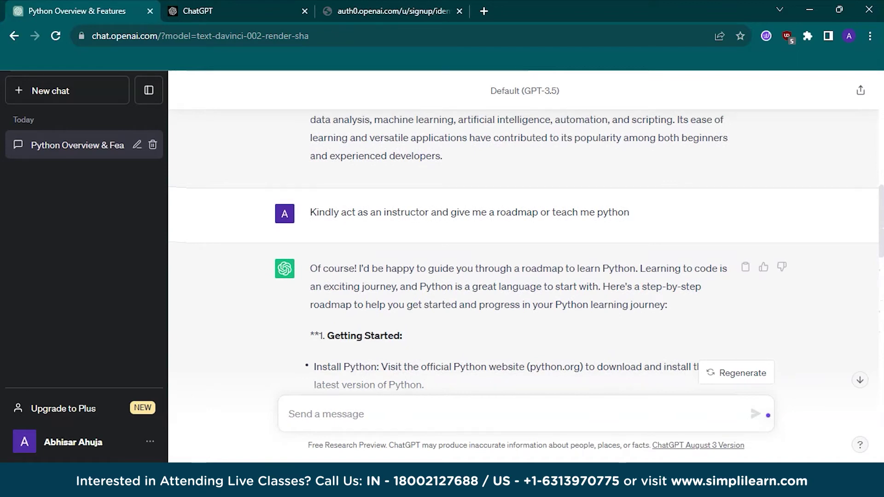
type("KIndly act as")
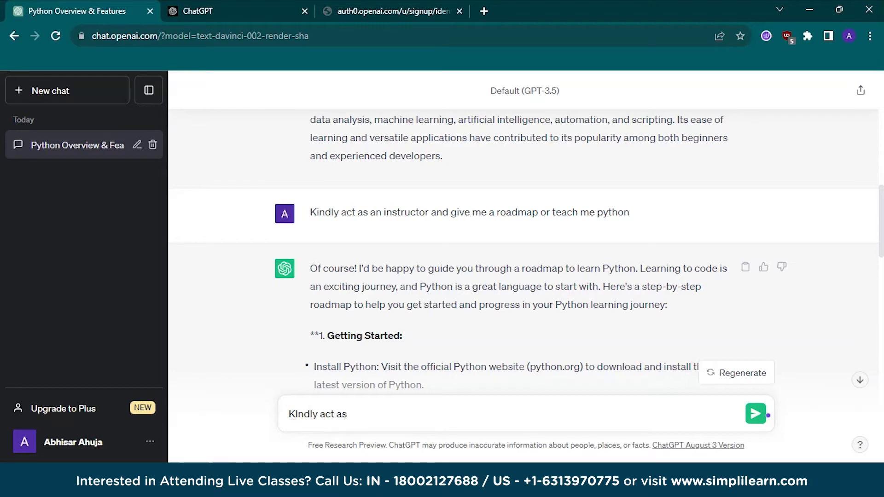
type(" our guide and gib")
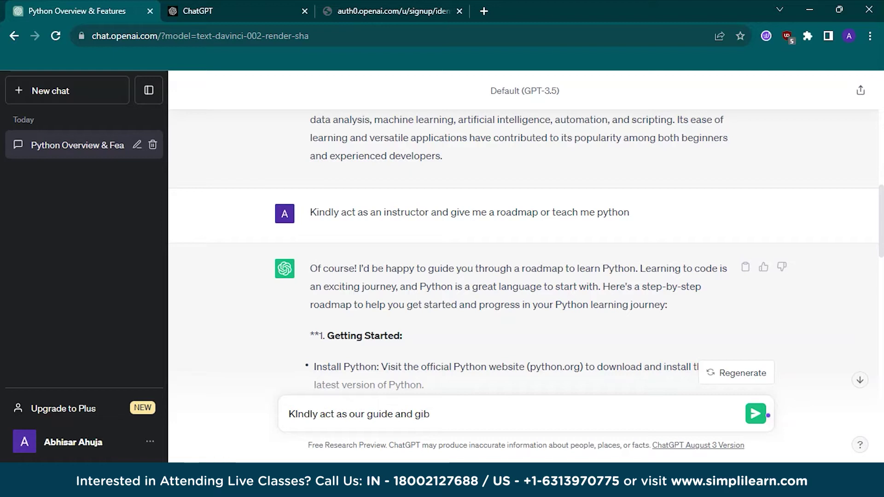
- Fix a typo and send the prompt asking for a 4-month plan to become a Python developer
key("BackSpace")
type("ve us a complete")
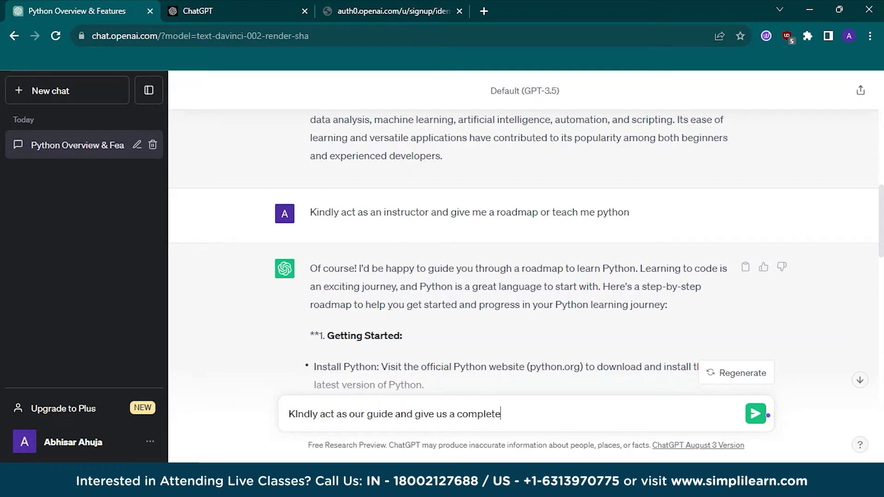
type(" plan t")
type("o become python ")
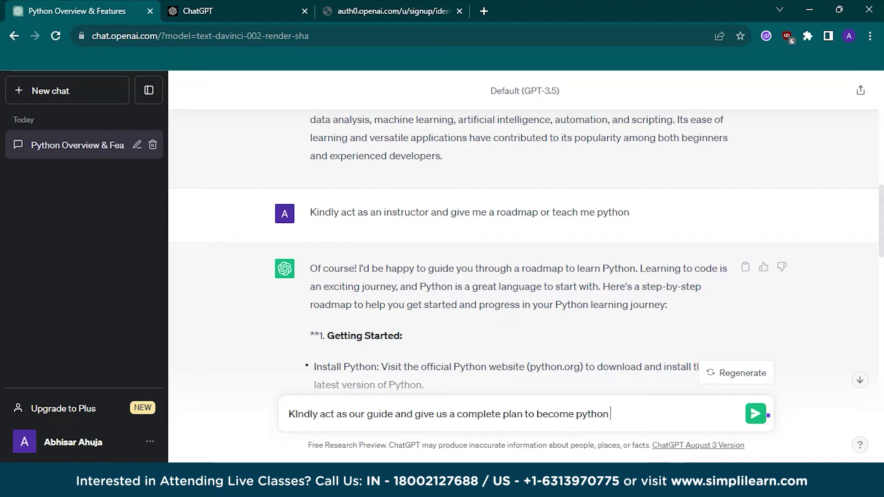
type("developer in 4")
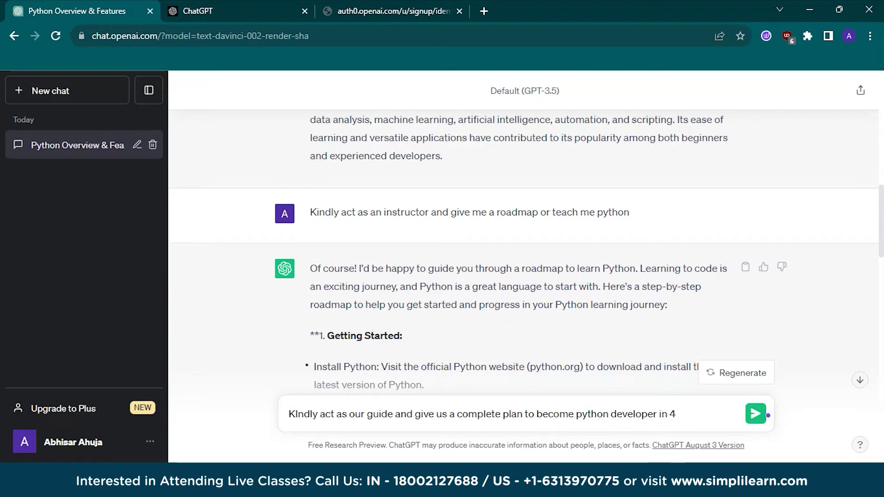
type(" months")
key("Return")
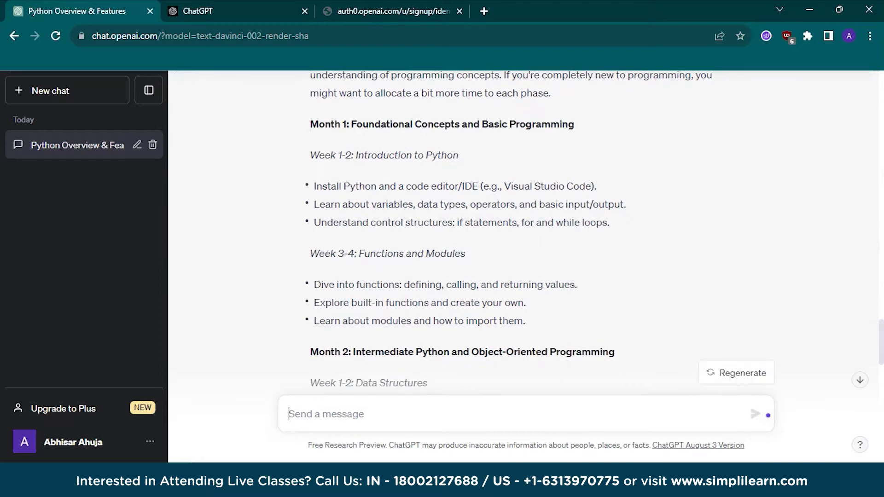
scroll(500, 241, "down", 4)
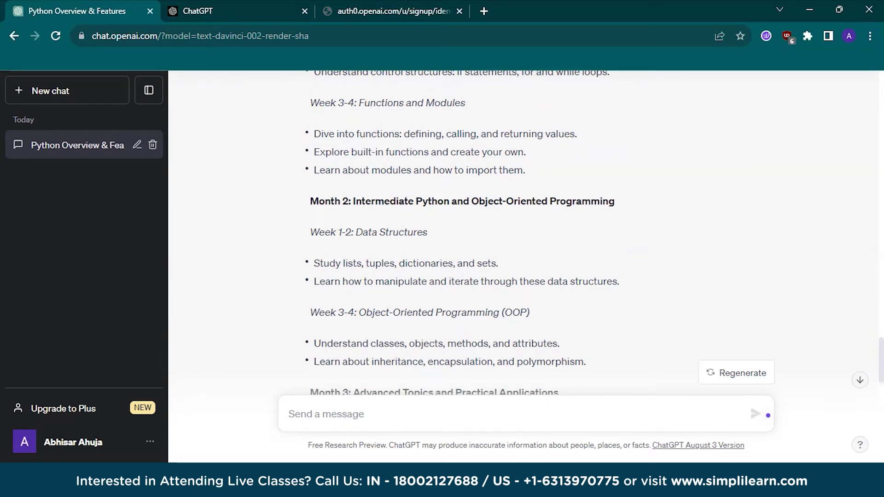
scroll(463, 242, "down", 2)
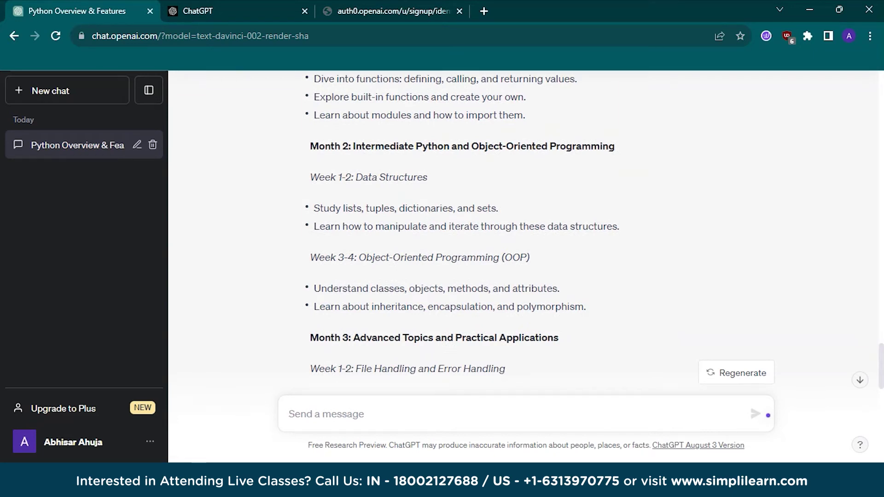
scroll(463, 242, "down", 2)
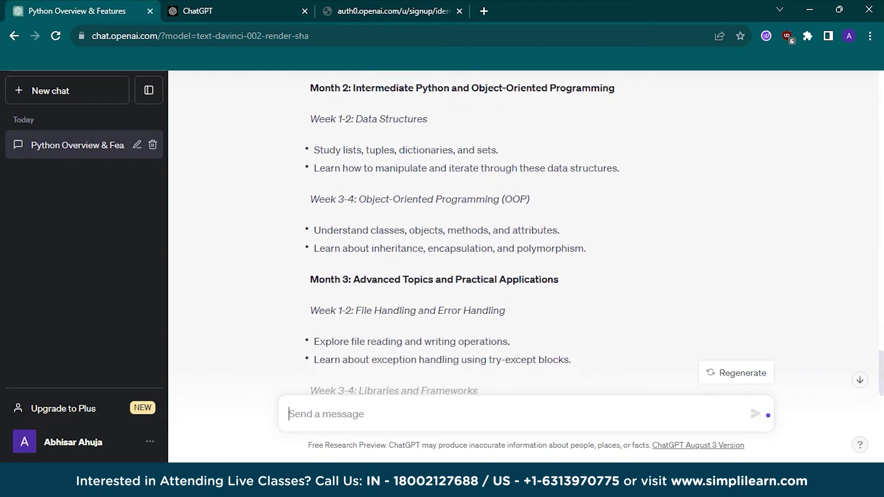
scroll(462, 242, "down", 4)
scroll(463, 241, "down", 3)
scroll(463, 241, "down", 2)
scroll(463, 241, "down", 2)
scroll(463, 242, "down", 3)
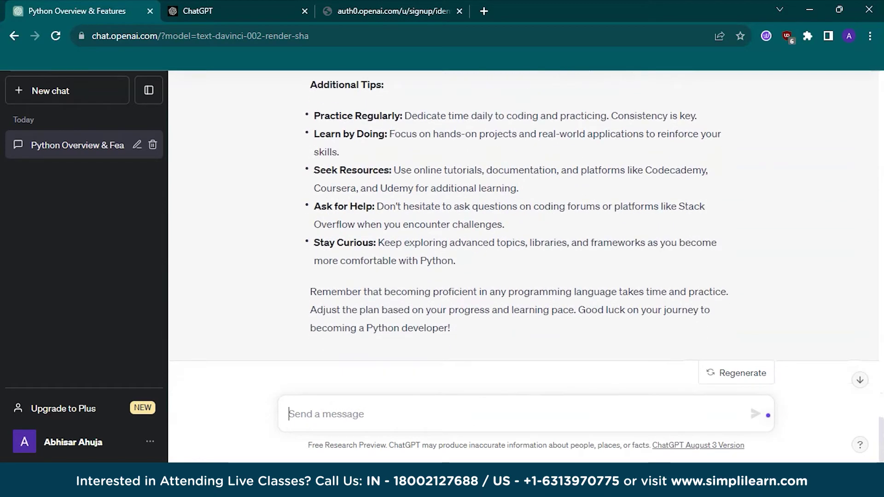
scroll(462, 241, "down", 1)
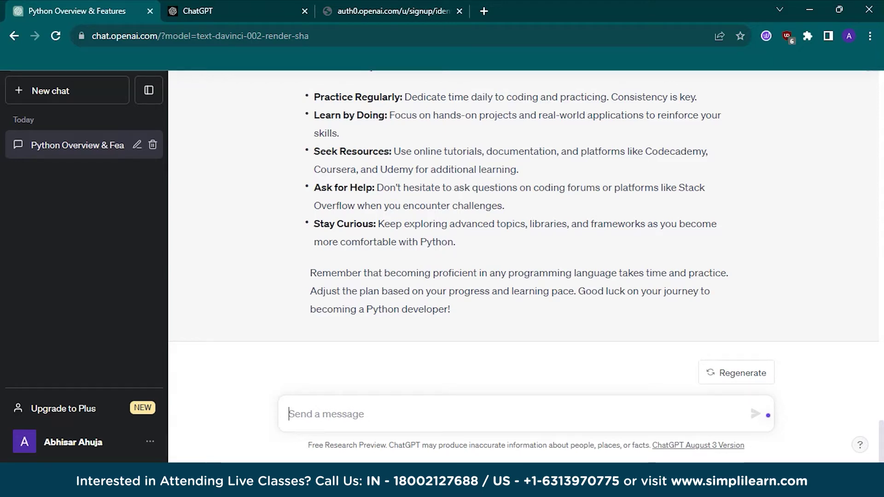
scroll(462, 242, "up", 3)
scroll(463, 242, "down", 1)
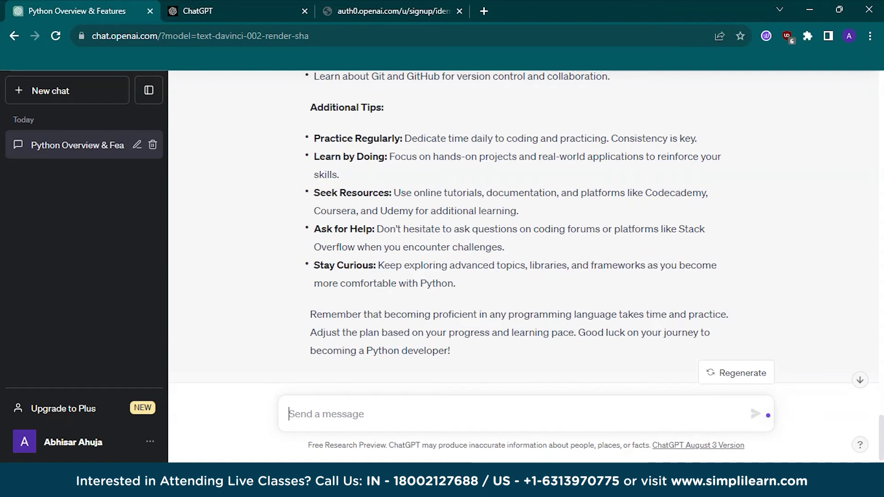
type("Can you p")
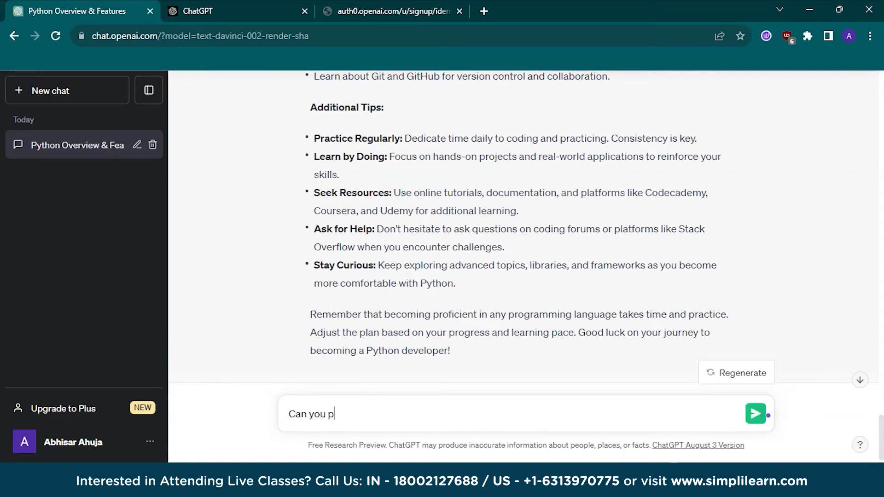
type("rovide ")
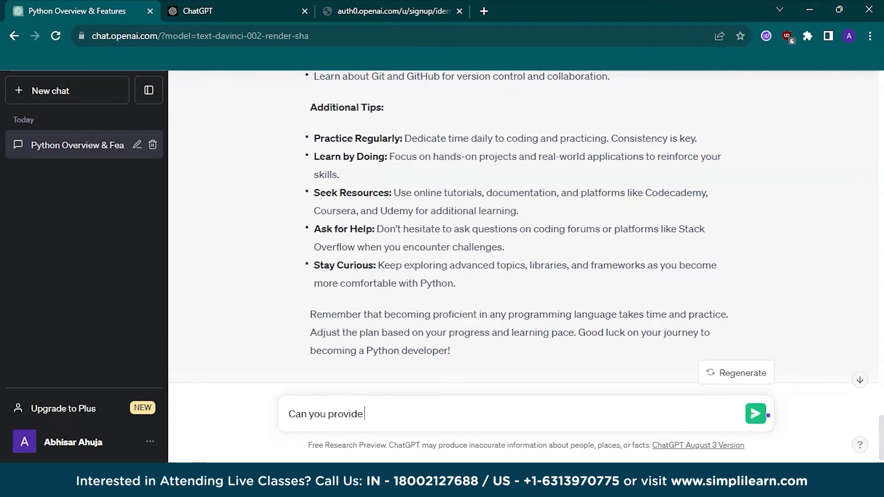
type("resourced")
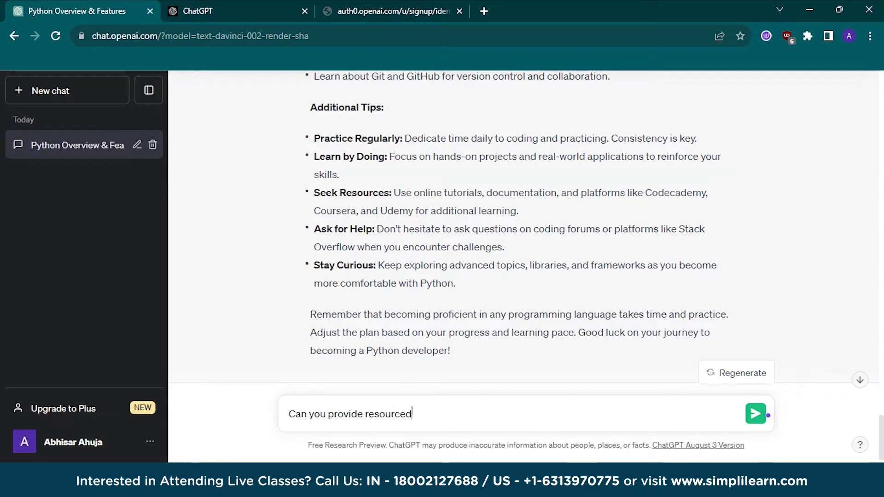
type(" from where can i learn")
- Send 'Can you provide resources from where can i learn' to ChatGPT
key("Return")
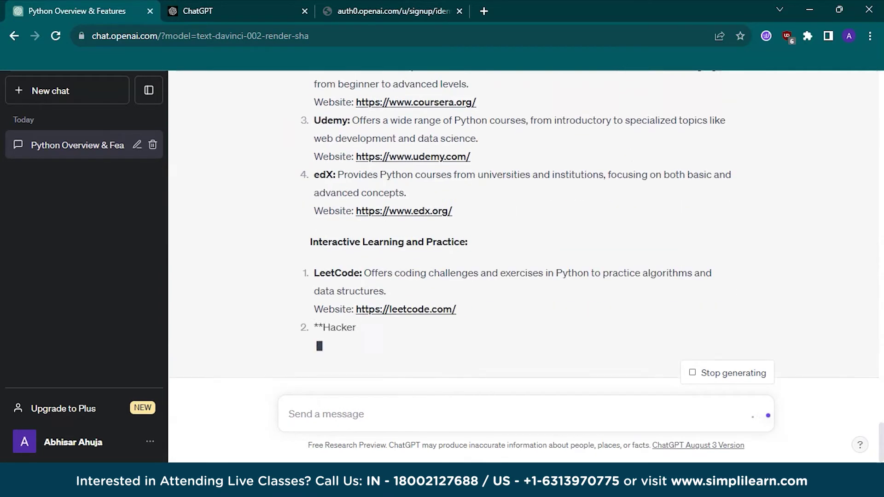
scroll(449, 276, "up", 5)
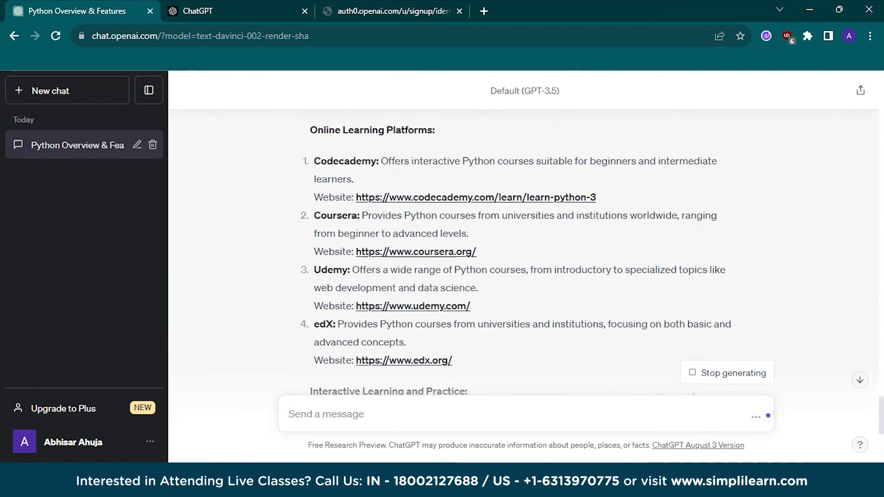
scroll(448, 277, "down", 1)
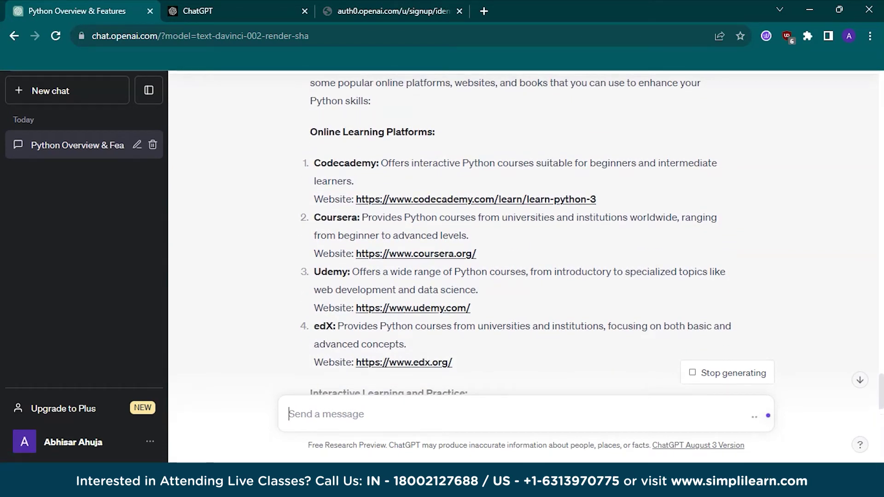
scroll(449, 276, "down", 2)
scroll(448, 276, "down", 2)
scroll(449, 276, "down", 2)
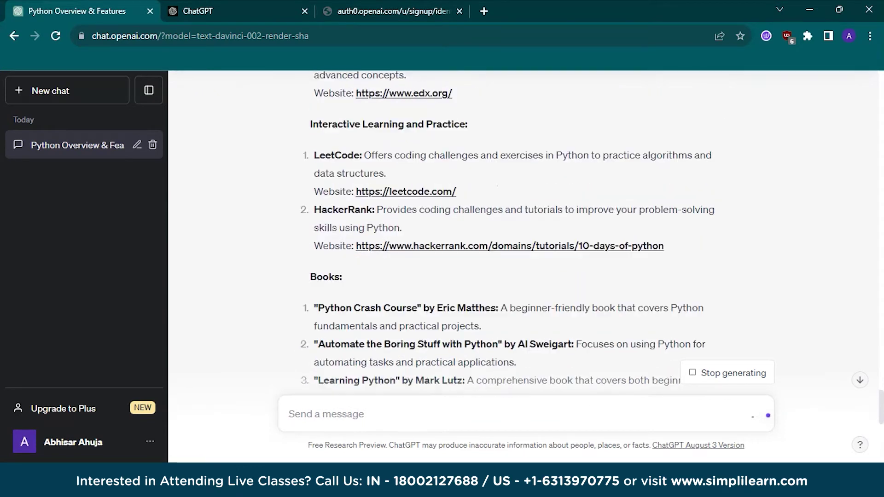
scroll(449, 276, "down", 1)
scroll(449, 277, "down", 1)
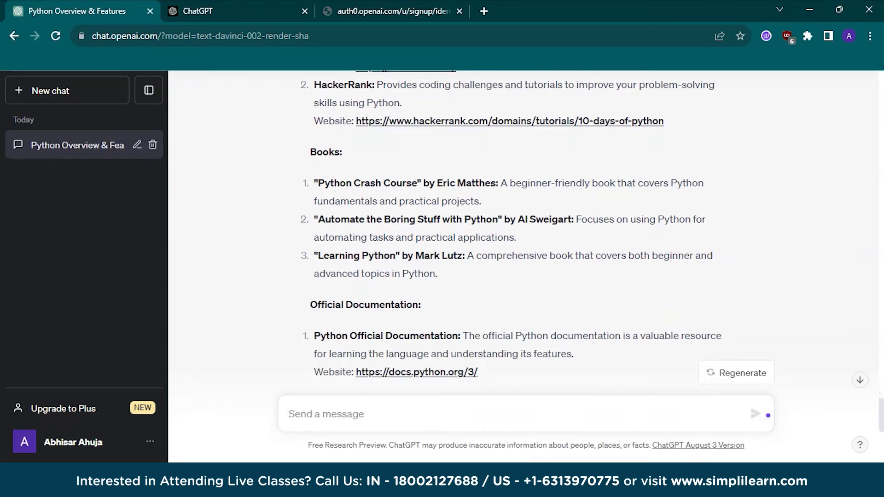
scroll(449, 276, "down", 1)
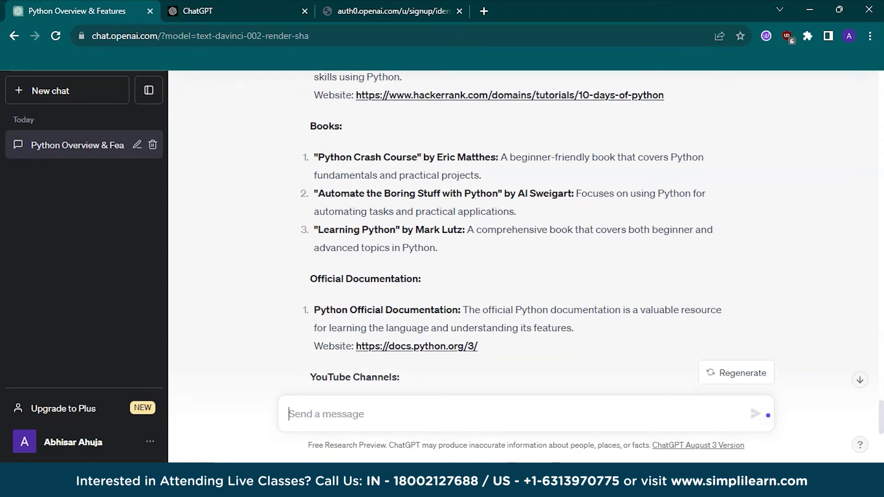
scroll(484, 241, "down", 3)
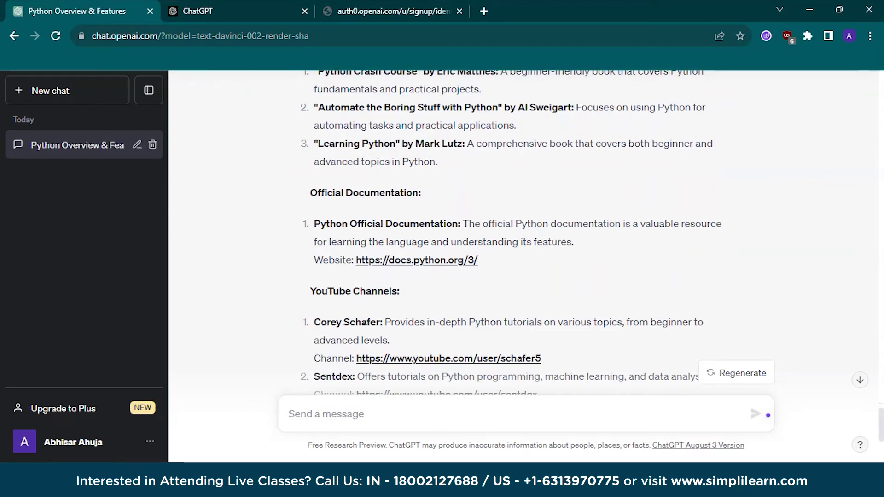
scroll(483, 242, "down", 3)
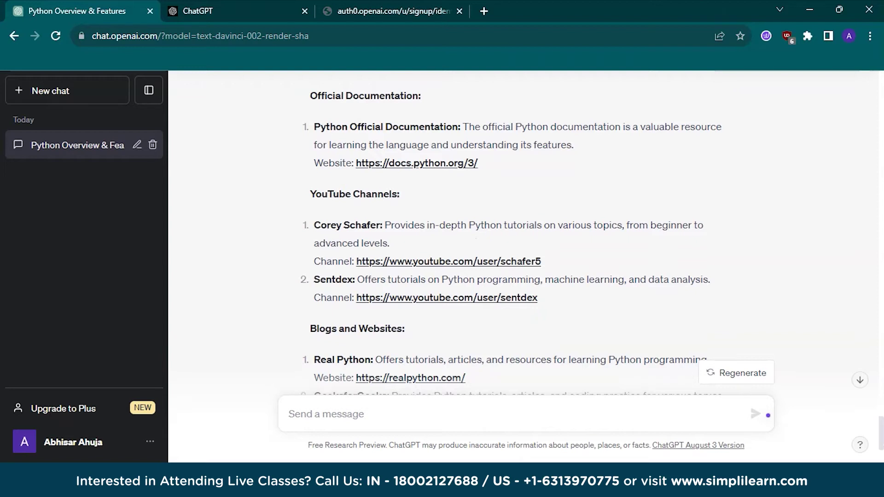
scroll(484, 241, "down", 3)
scroll(483, 242, "down", 2)
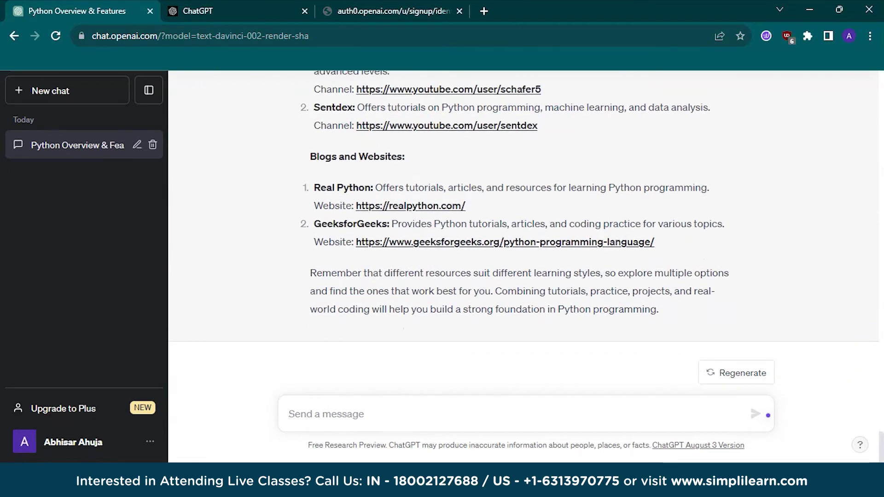
scroll(483, 242, "up", 3)
scroll(483, 242, "up", 5)
scroll(484, 242, "up", 5)
scroll(483, 242, "up", 3)
scroll(483, 241, "up", 1)
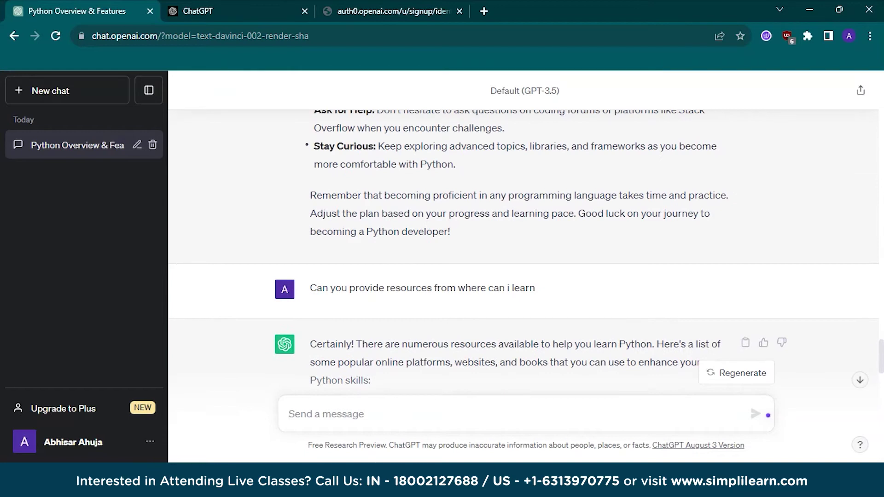
scroll(484, 242, "up", 2)
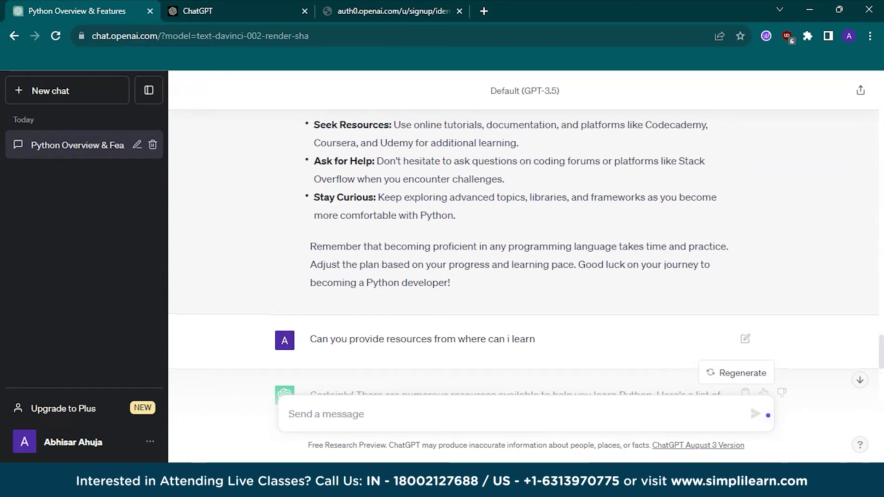
scroll(484, 241, "up", 2)
scroll(483, 242, "up", 4)
scroll(484, 242, "up", 3)
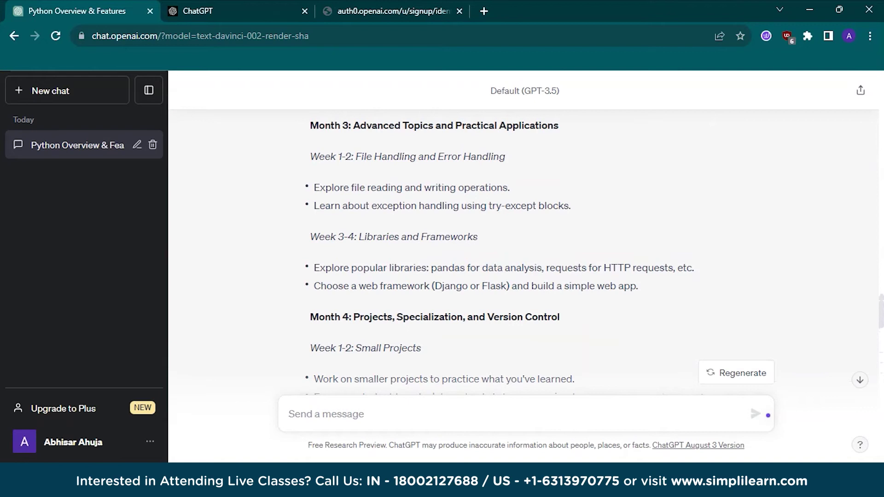
scroll(484, 242, "up", 3)
scroll(484, 242, "up", 3)
scroll(483, 242, "up", 3)
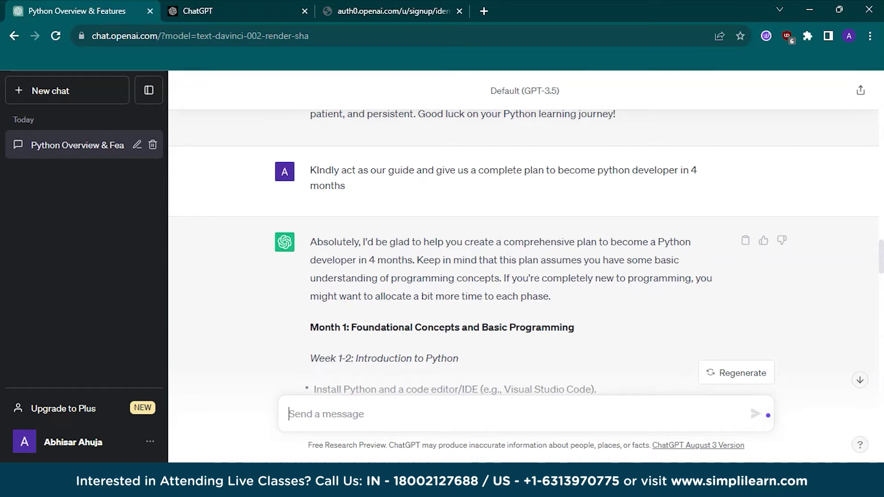
scroll(525, 262, "down", 2)
scroll(525, 263, "down", 2)
scroll(525, 262, "down", 3)
scroll(525, 262, "down", 5)
scroll(525, 262, "down", 5)
scroll(525, 262, "down", 5)
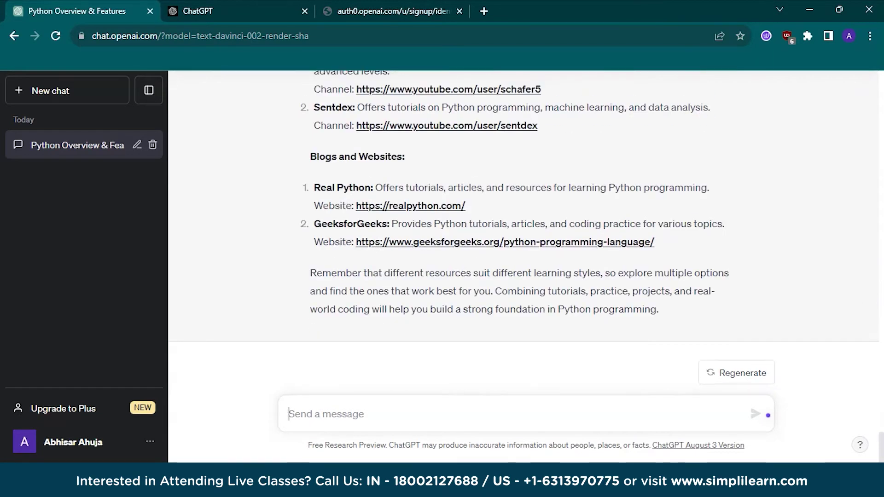
type("Can you elab")
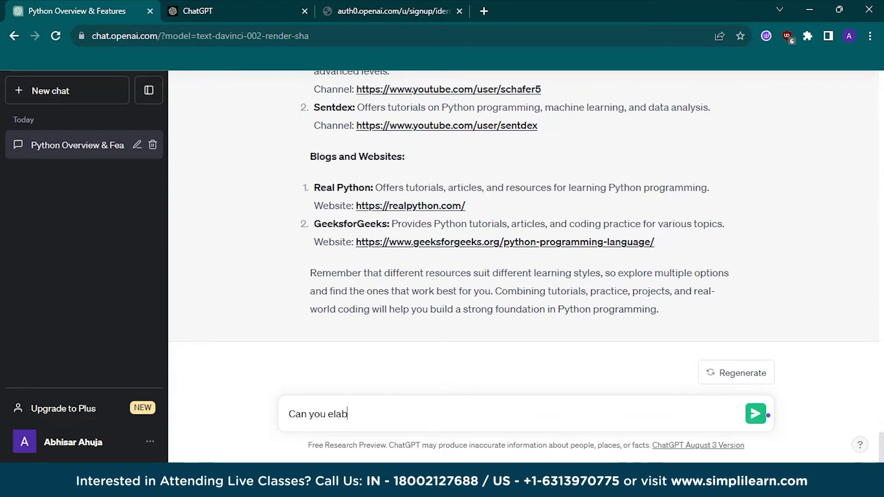
type("orate the concepts i sholud learn in week 1-2")
- Send 'Can you elaborate the concepts i should learn in week 1-2' to ChatGPT
key("Return")
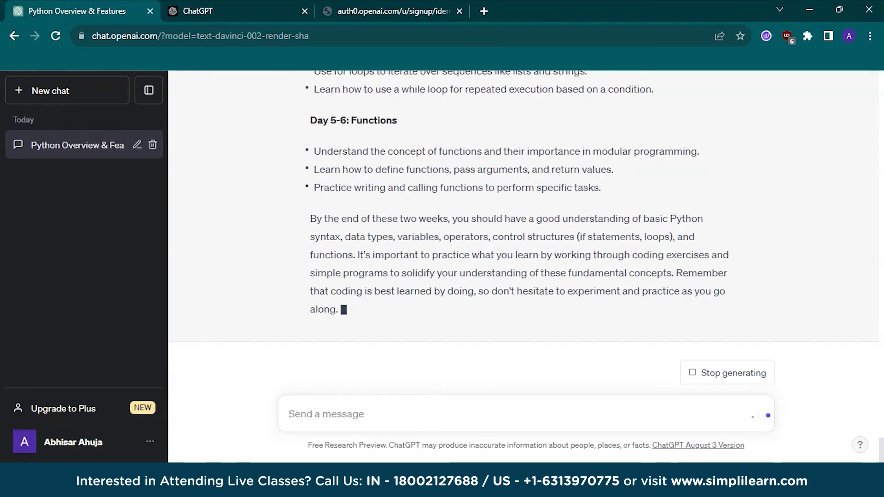
scroll(526, 242, "up", 10)
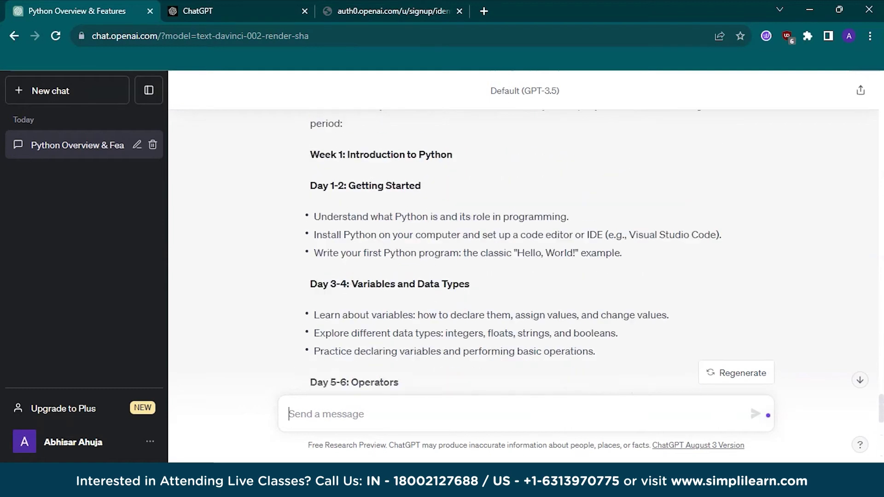
scroll(525, 242, "down", 3)
scroll(524, 242, "down", 2)
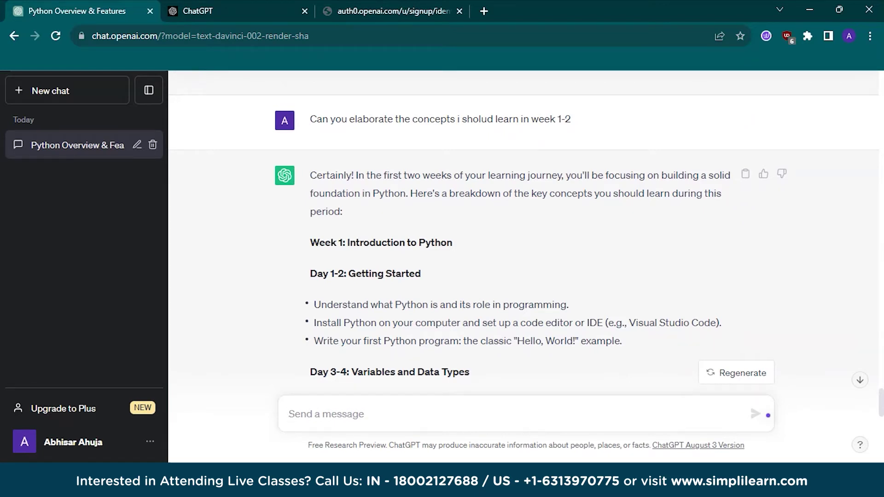
scroll(525, 243, "down", 2)
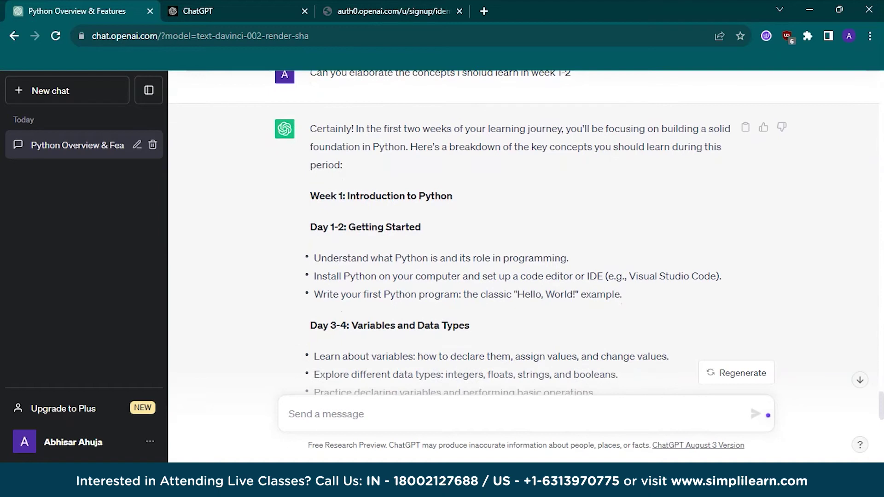
scroll(525, 242, "down", 1)
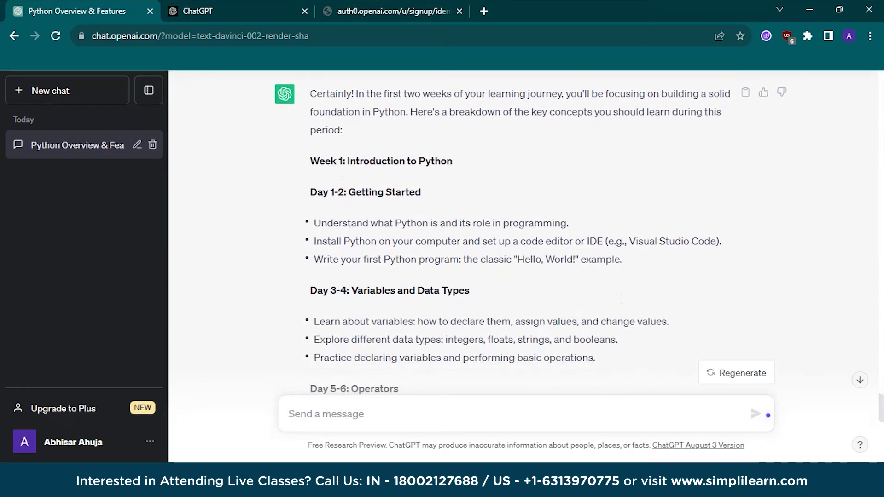
scroll(525, 242, "up", 3)
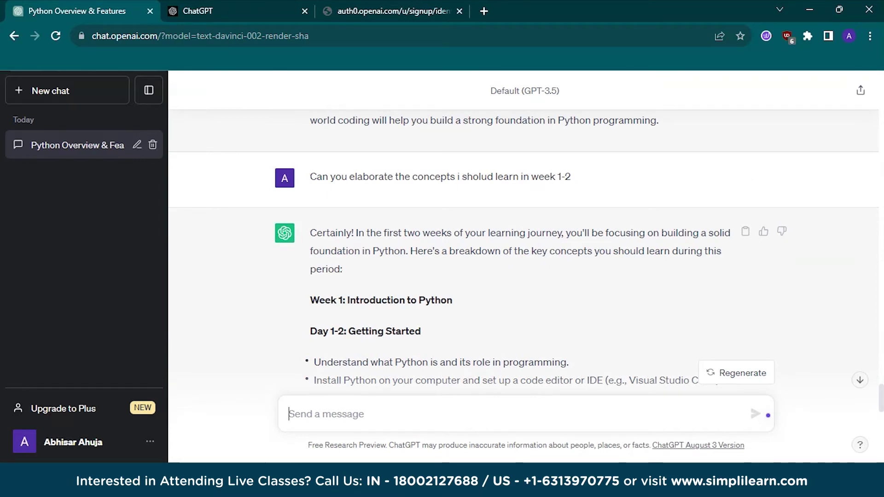
scroll(526, 241, "down", 3)
scroll(525, 242, "down", 1)
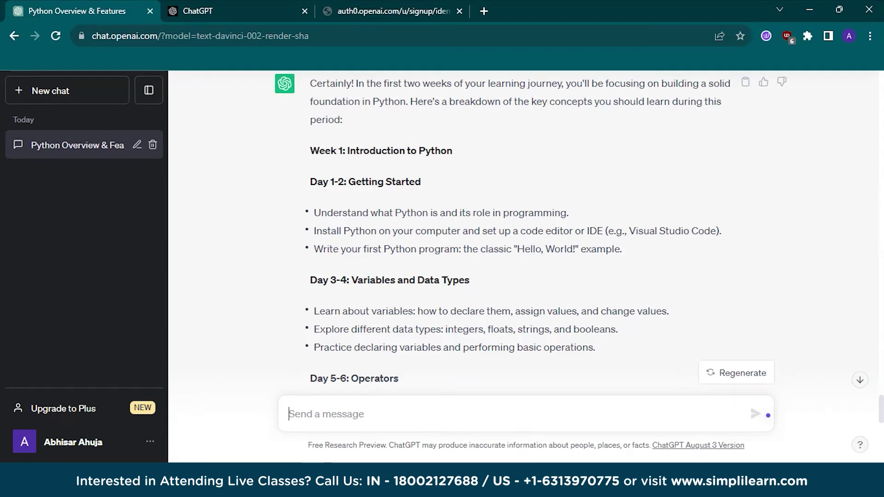
scroll(525, 242, "down", 2)
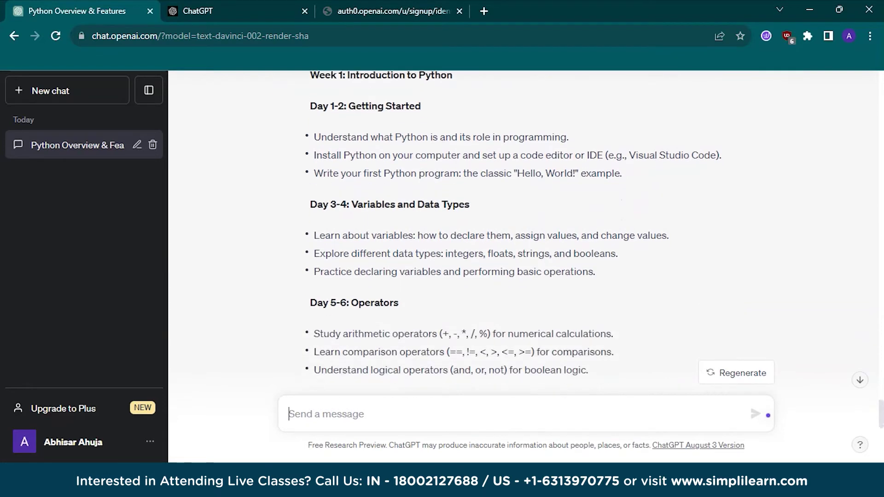
scroll(525, 241, "down", 1)
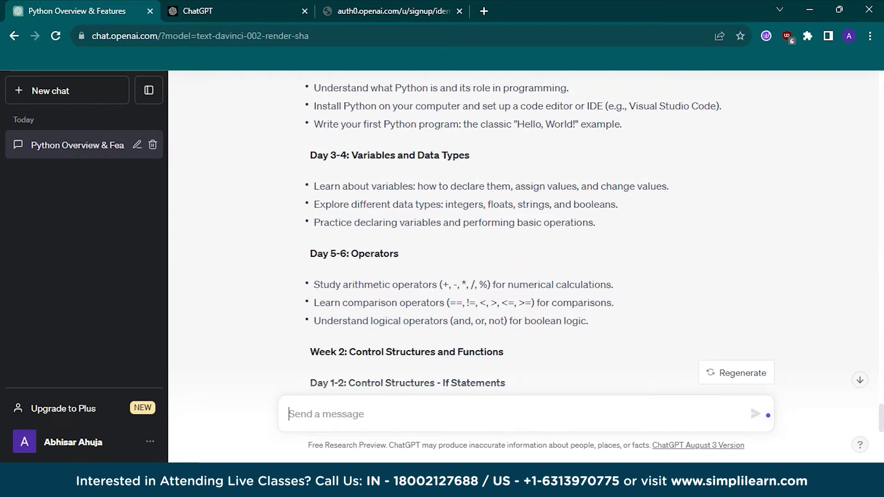
scroll(525, 242, "up", 1)
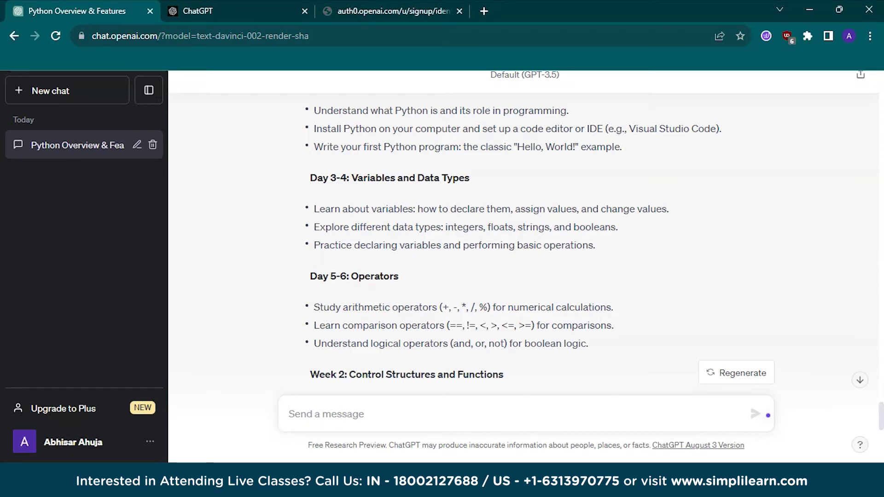
type("Can you ex")
type("plain the yo")
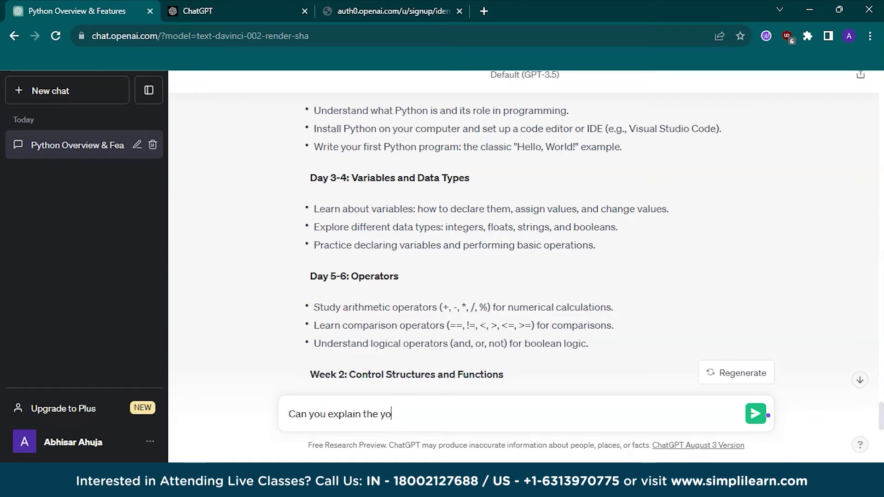
key("BackSpace")
key("BackSpace")
type("topic varibl")
type("es and data types ")
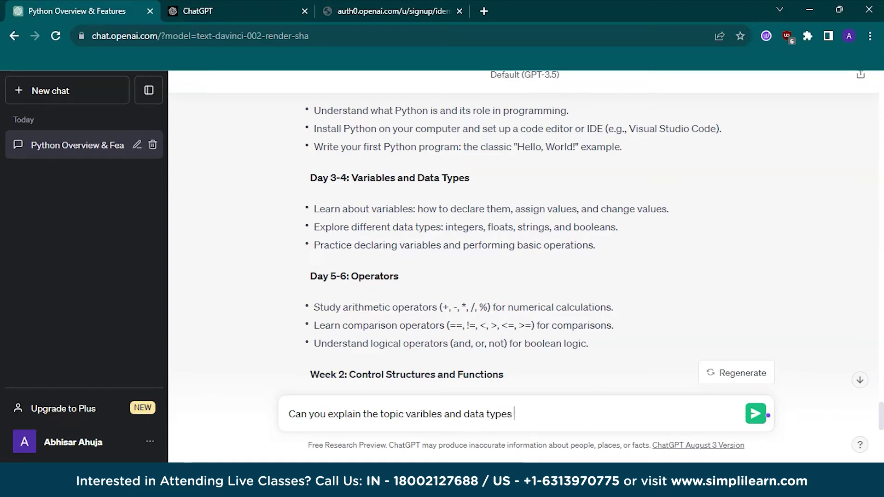
type("to a begineer")
- Send the request to explain variables and data types to a beginner
key("Return")
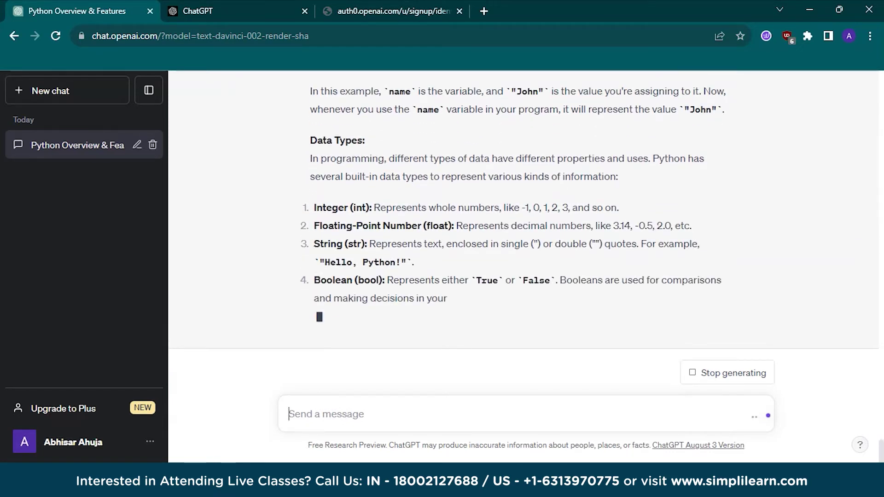
scroll(525, 242, "up", 5)
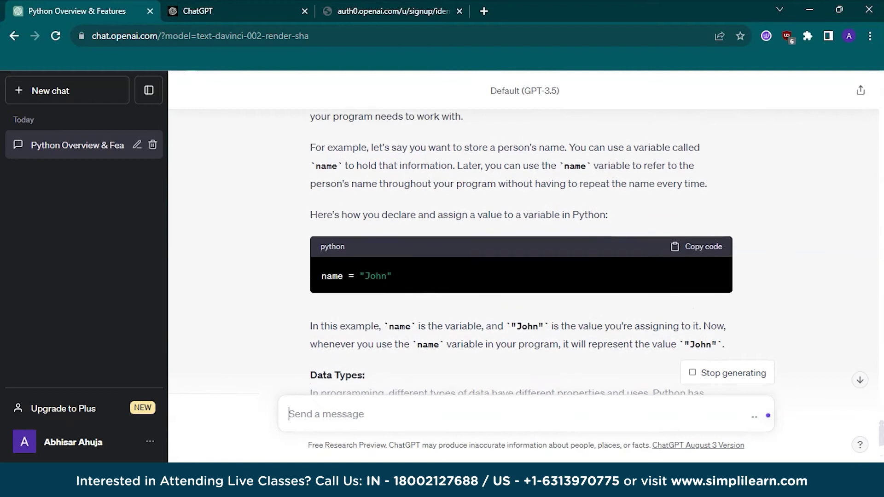
scroll(525, 242, "up", 3)
scroll(525, 242, "up", 4)
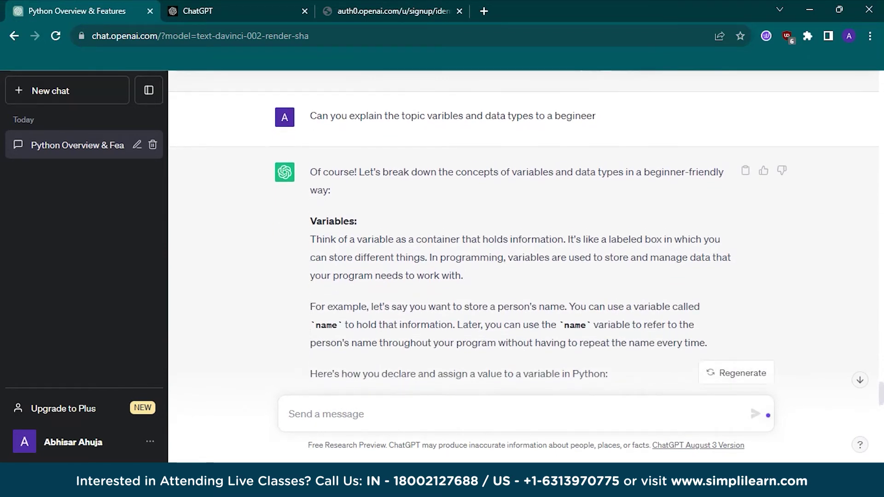
scroll(525, 242, "down", 1)
scroll(525, 242, "down", 1)
scroll(525, 241, "down", 1)
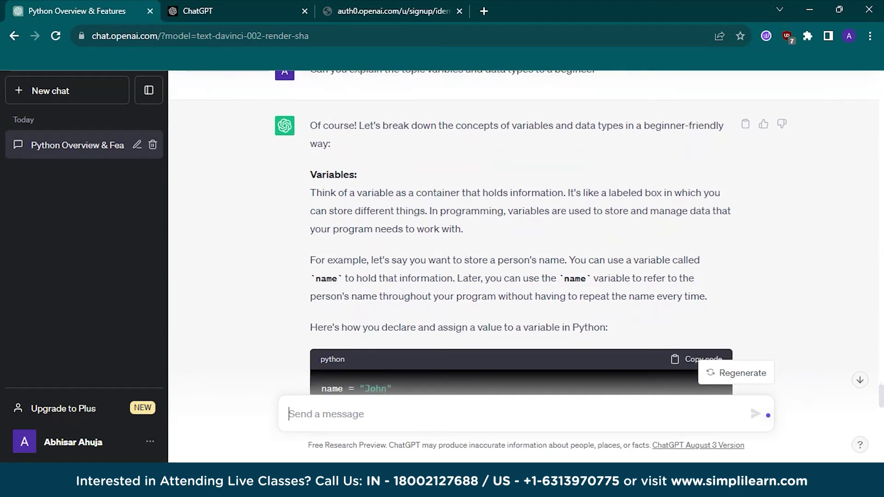
scroll(525, 241, "down", 1)
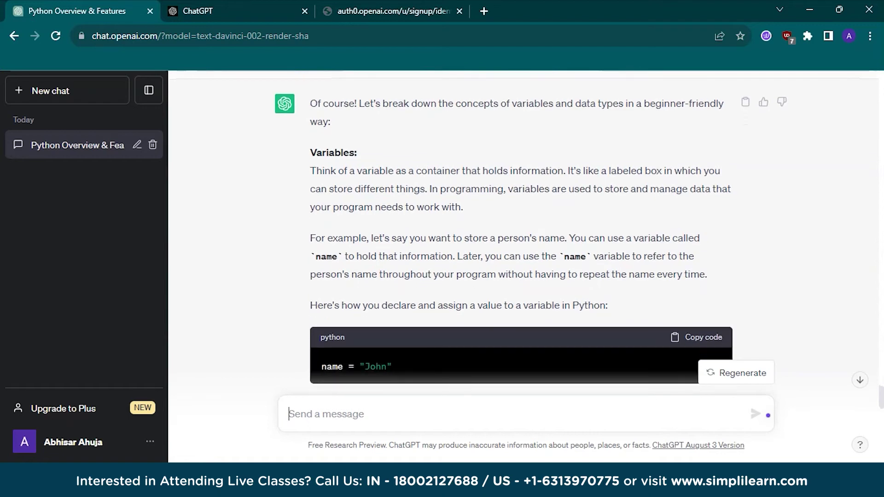
scroll(525, 242, "down", 1)
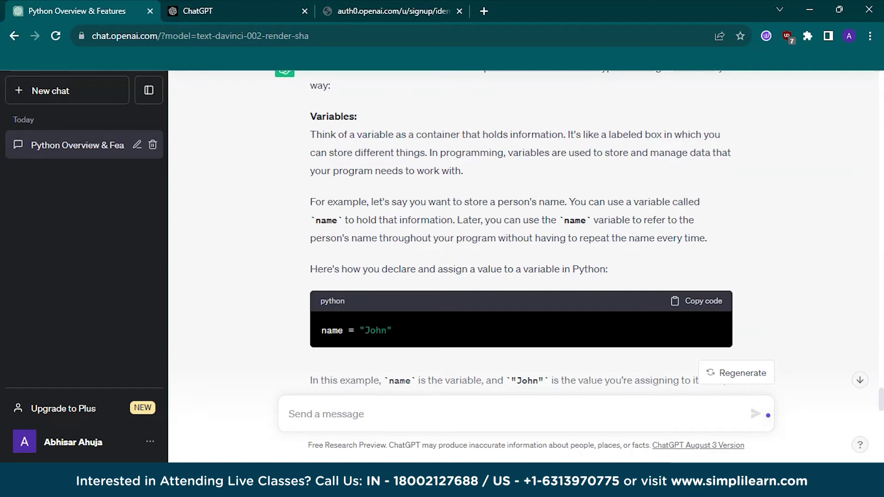
scroll(518, 276, "down", 2)
scroll(518, 276, "down", 2)
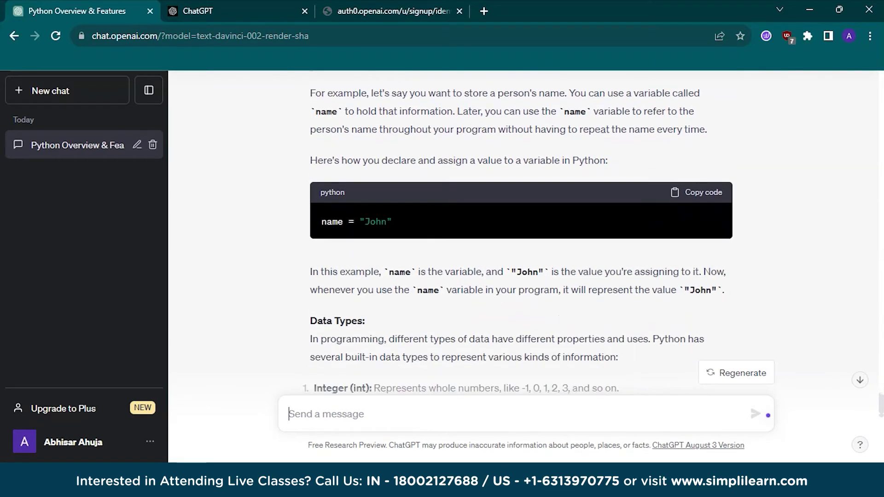
scroll(518, 276, "down", 1)
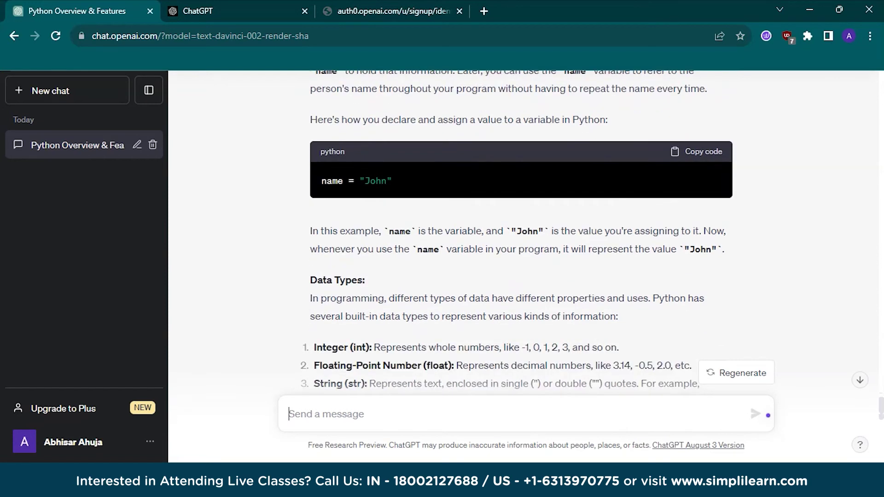
scroll(518, 277, "down", 2)
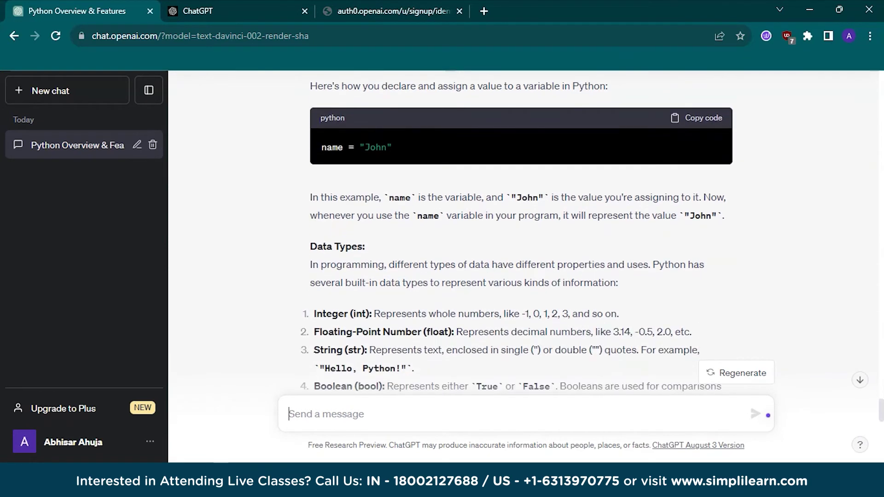
scroll(518, 276, "down", 2)
scroll(518, 276, "down", 3)
scroll(518, 276, "down", 1)
scroll(518, 277, "down", 5)
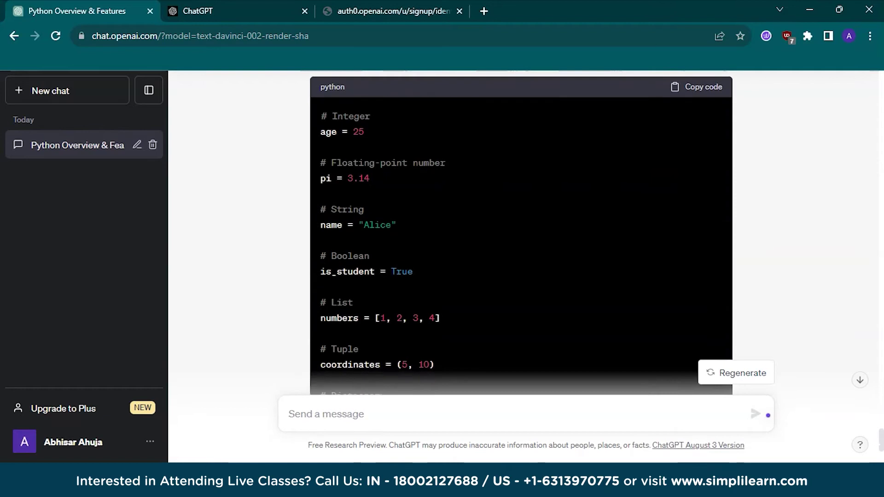
scroll(518, 276, "down", 3)
scroll(518, 276, "down", 1)
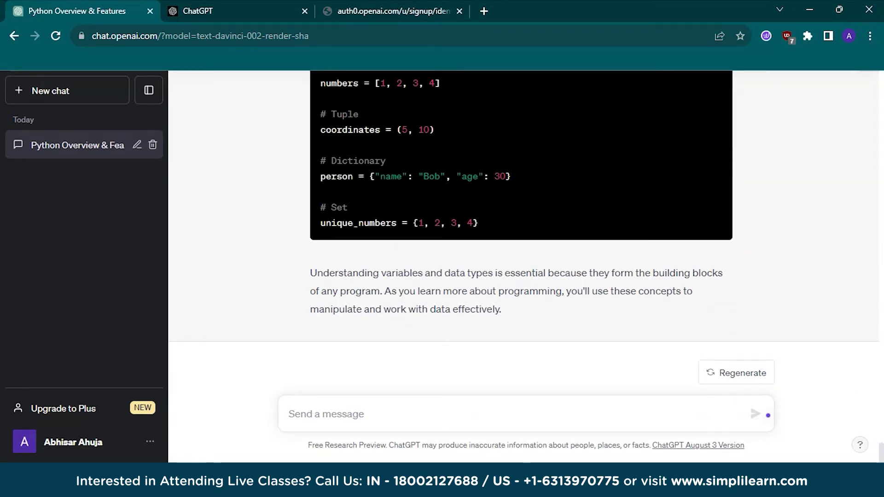
scroll(518, 276, "up", 3)
scroll(518, 276, "up", 3)
scroll(519, 276, "up", 3)
scroll(518, 276, "up", 1)
scroll(518, 276, "up", 2)
scroll(518, 277, "up", 3)
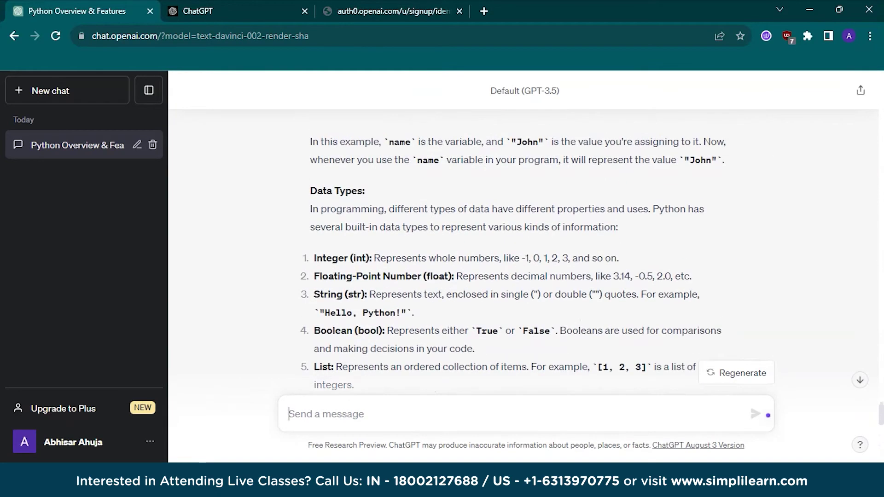
scroll(518, 276, "up", 3)
scroll(518, 276, "up", 3)
scroll(518, 276, "up", 3)
scroll(518, 276, "up", 2)
scroll(518, 276, "down", 5)
scroll(518, 276, "down", 5)
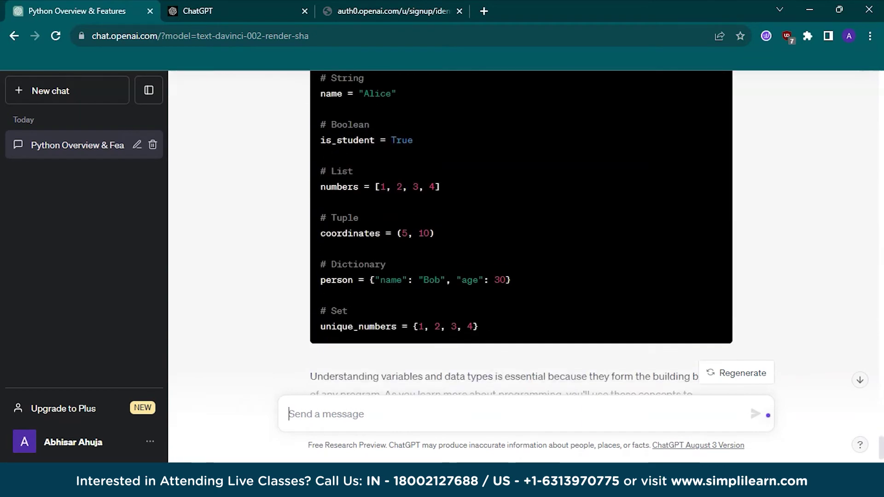
scroll(518, 277, "down", 3)
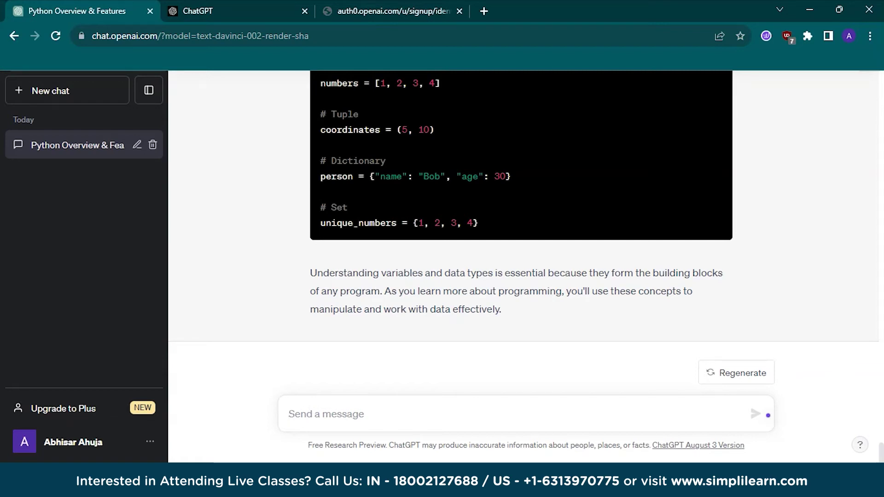
scroll(520, 242, "up", 5)
scroll(521, 242, "up", 5)
scroll(521, 242, "up", 5)
scroll(520, 241, "up", 4)
- Reuse the earlier question, reworded to '6 year old with examples', and send it
left_click_drag(597, 162, 309, 162)
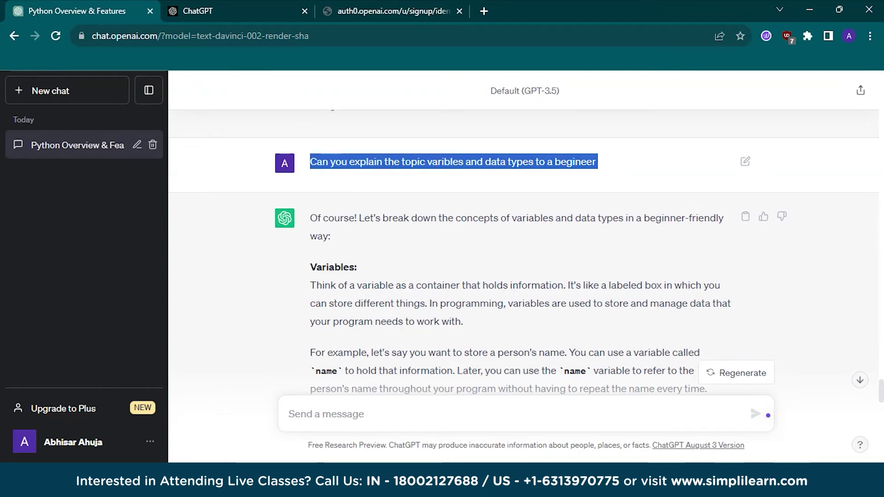
scroll(520, 241, "down", 10)
scroll(521, 241, "down", 5)
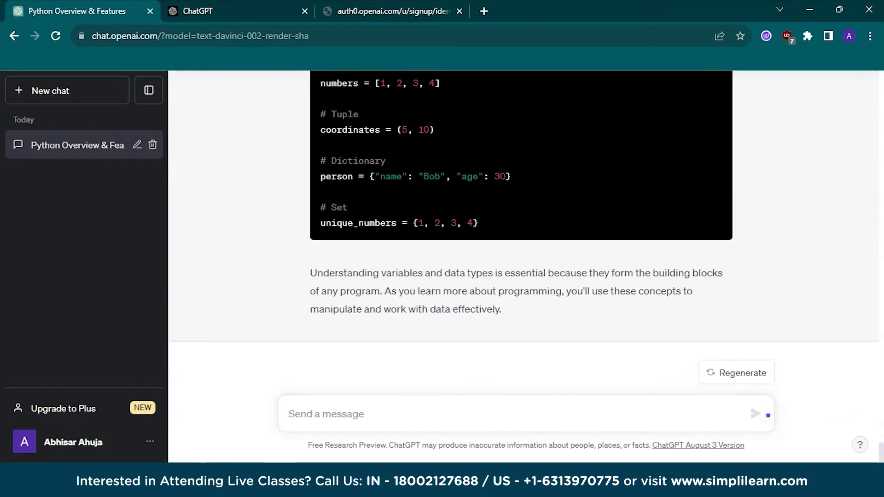
type("Can you explain the topic varibles and data types to a begineer")
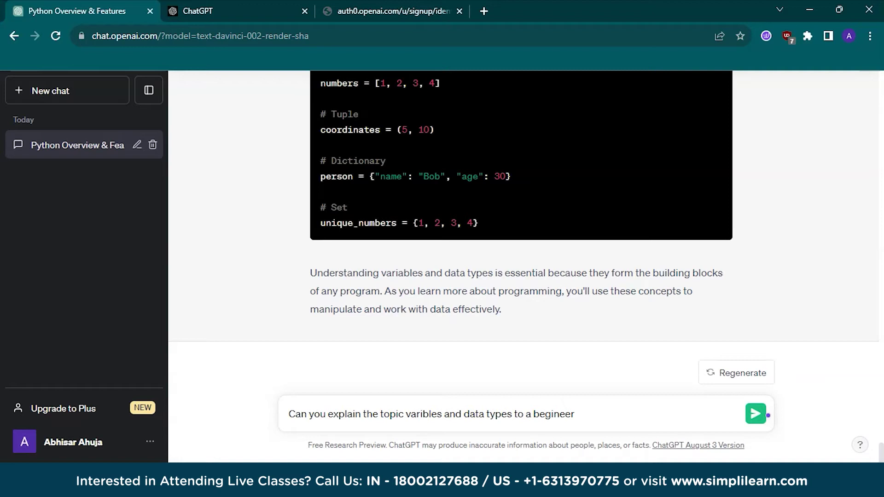
key("BackSpace")
key("BackSpace")
key("BackSpace")
key("BackSpace")
key("BackSpace")
key("BackSpace")
key("BackSpace")
type("6 year")
type("old with examples")
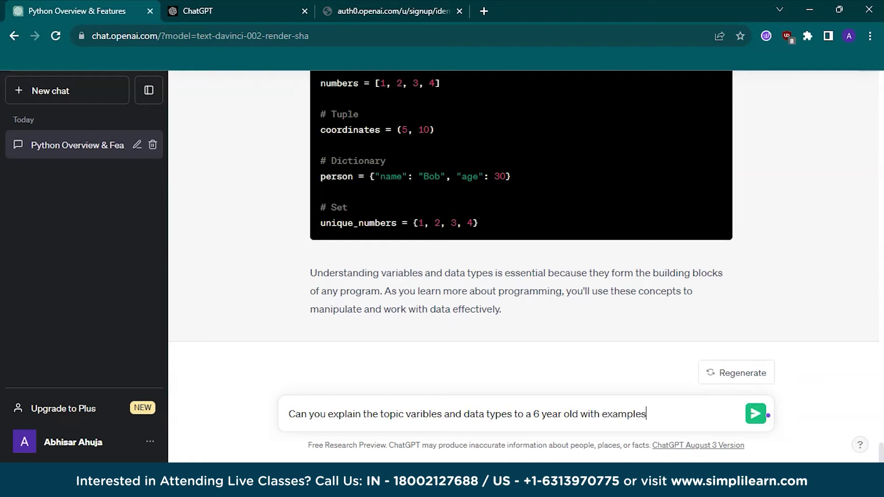
key("Return")
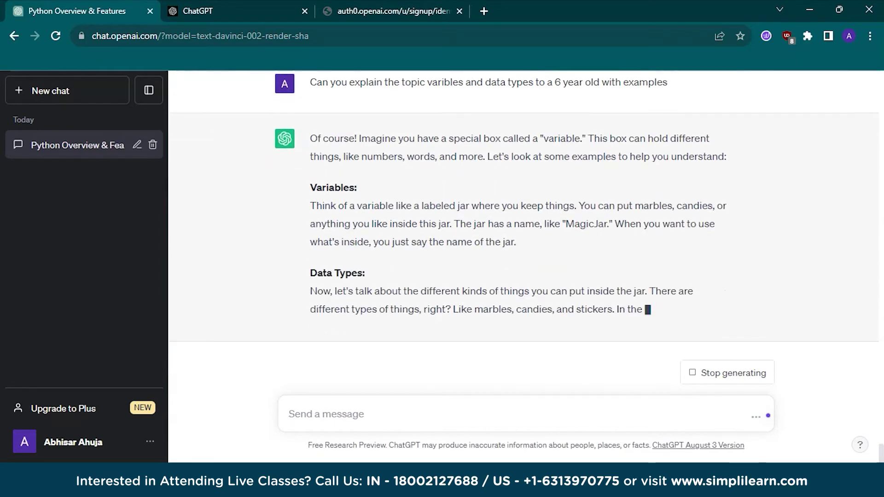
scroll(525, 241, "up", 3)
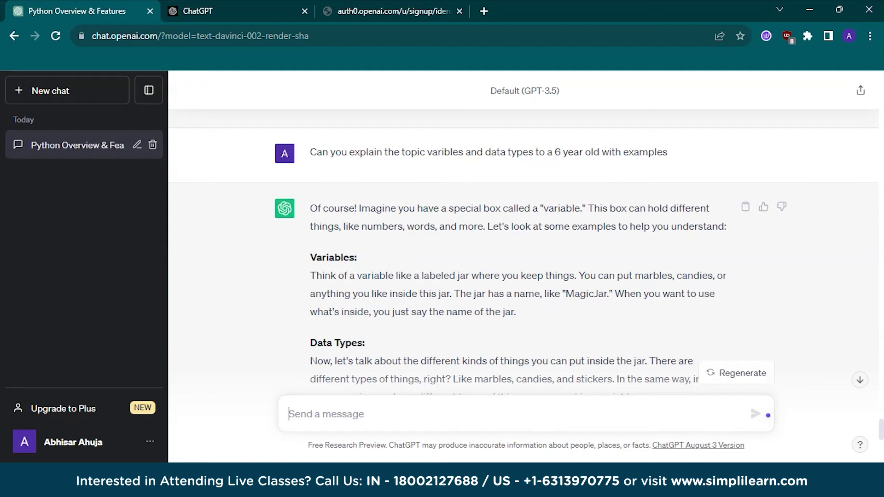
scroll(525, 276, "down", 2)
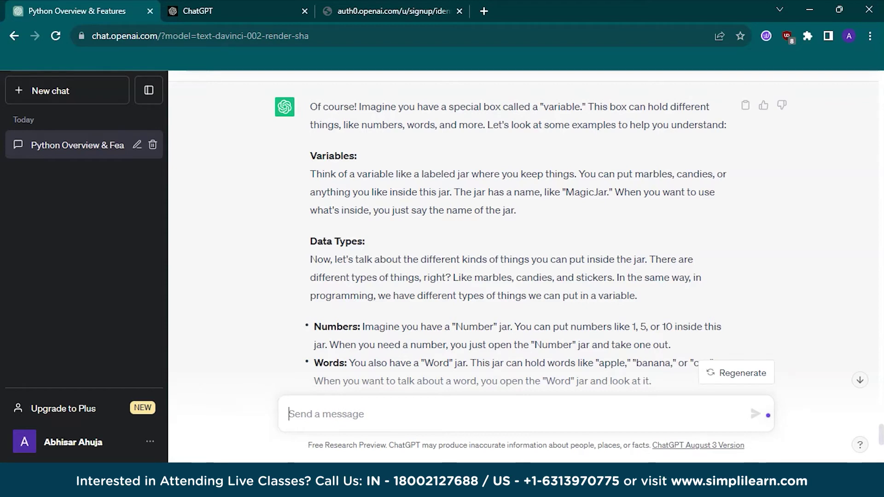
scroll(517, 242, "down", 1)
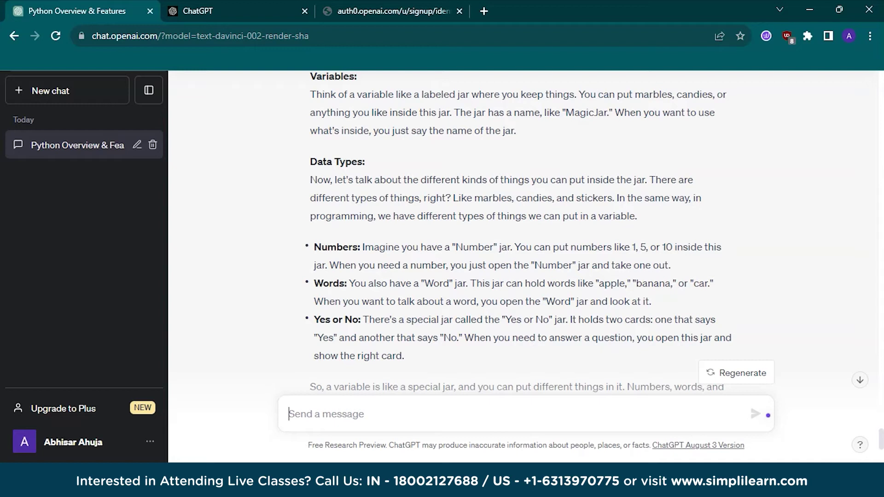
scroll(518, 242, "down", 4)
scroll(517, 242, "down", 4)
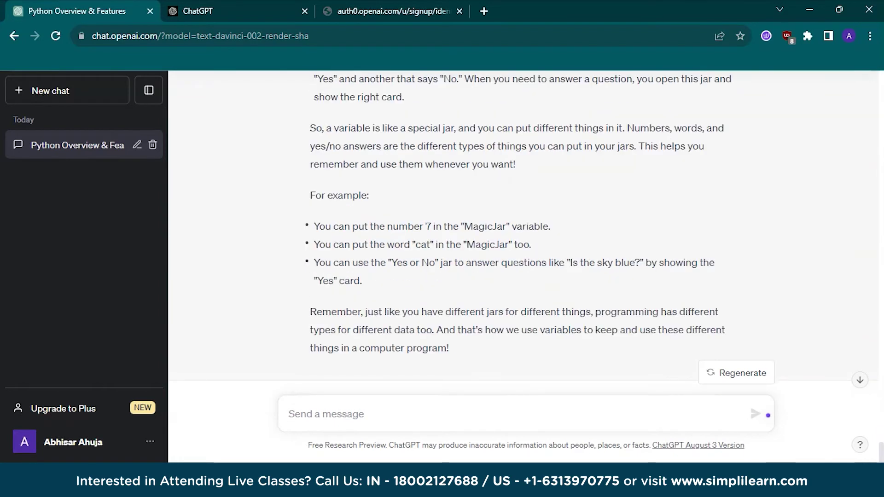
scroll(518, 242, "down", 1)
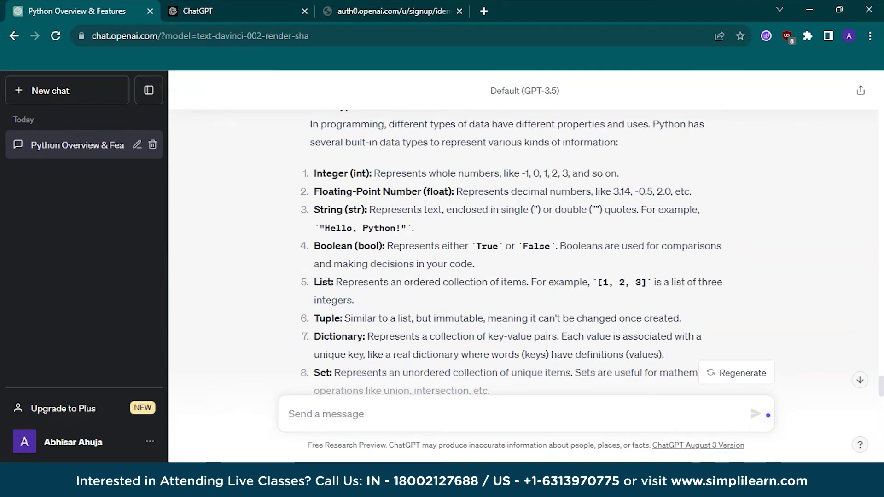
scroll(518, 241, "up", 2)
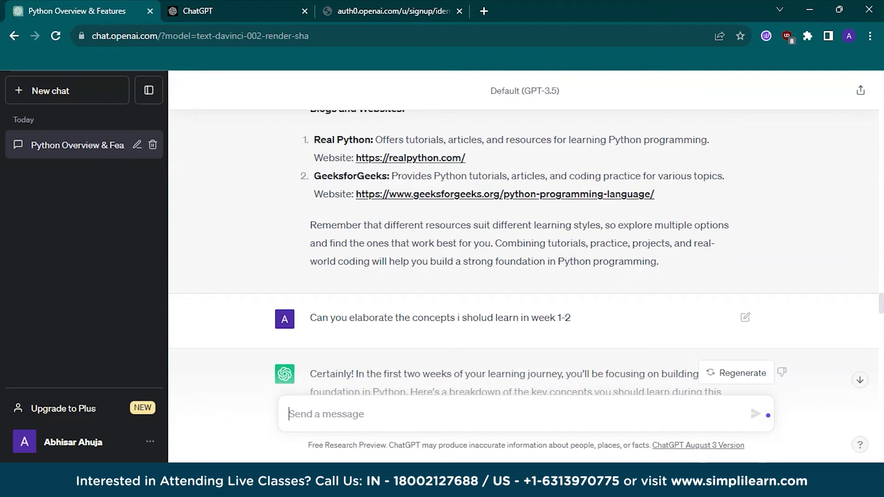
scroll(525, 276, "down", 2)
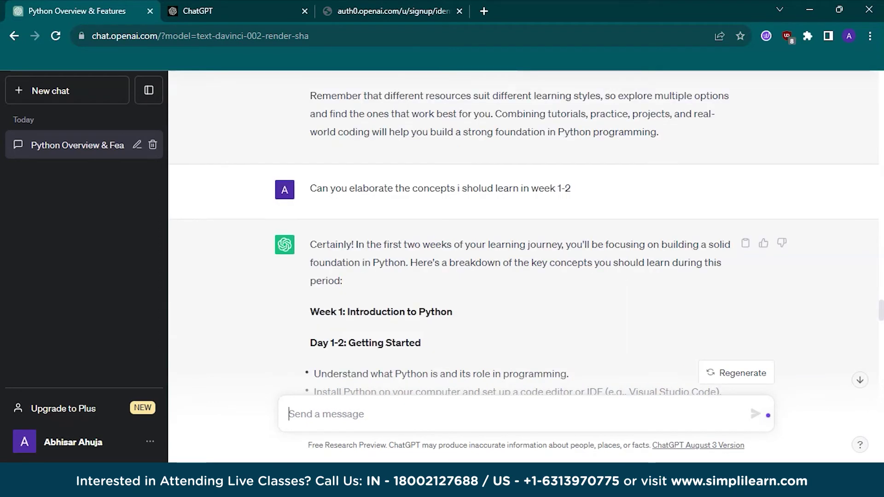
scroll(525, 276, "down", 2)
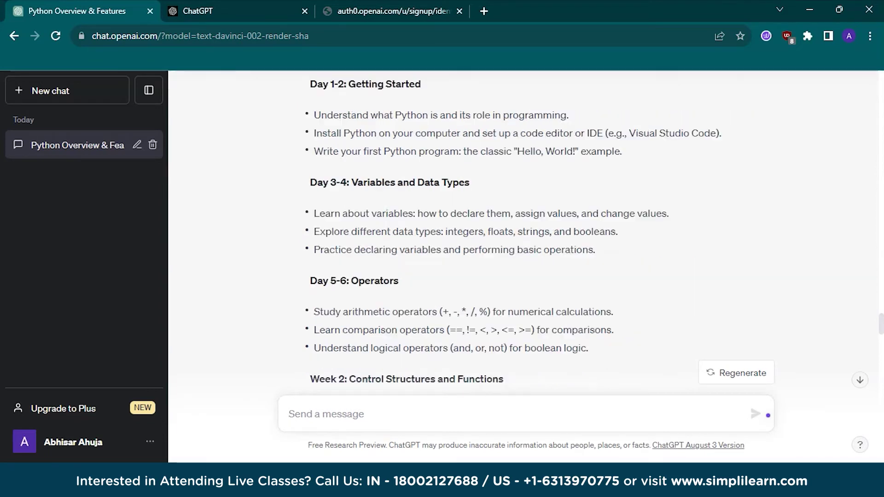
scroll(524, 249, "up", 4)
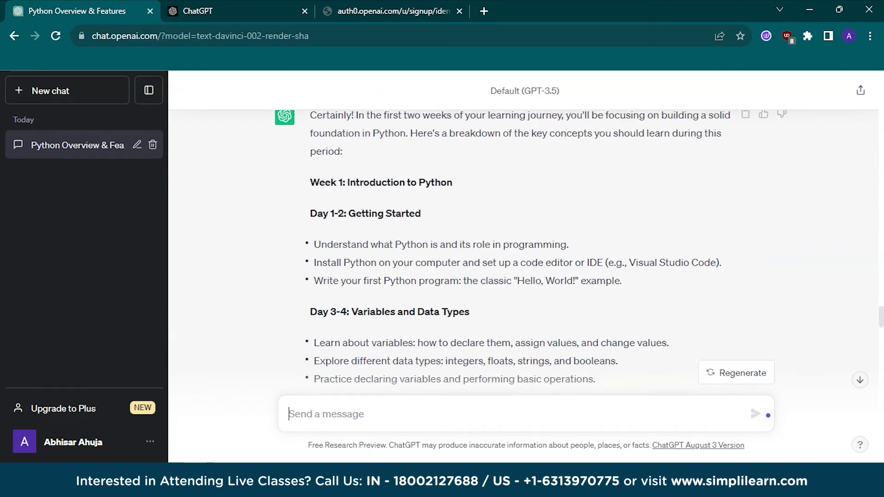
scroll(525, 249, "up", 2)
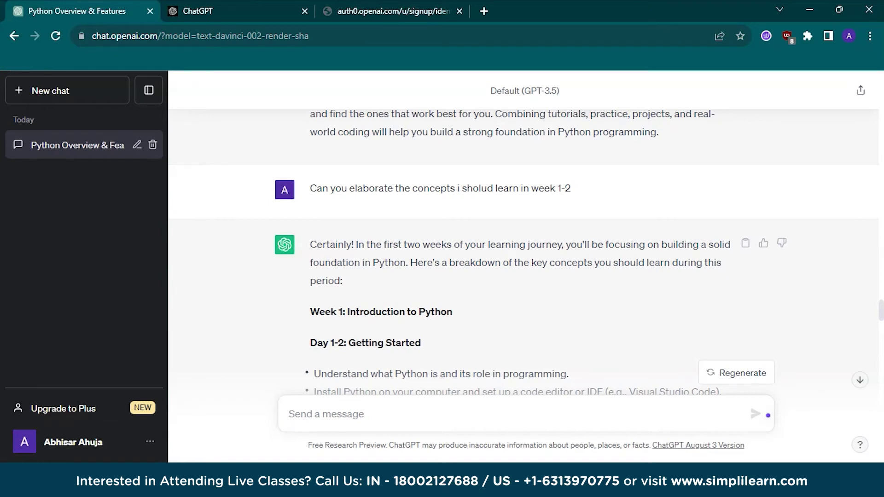
scroll(524, 242, "down", 8)
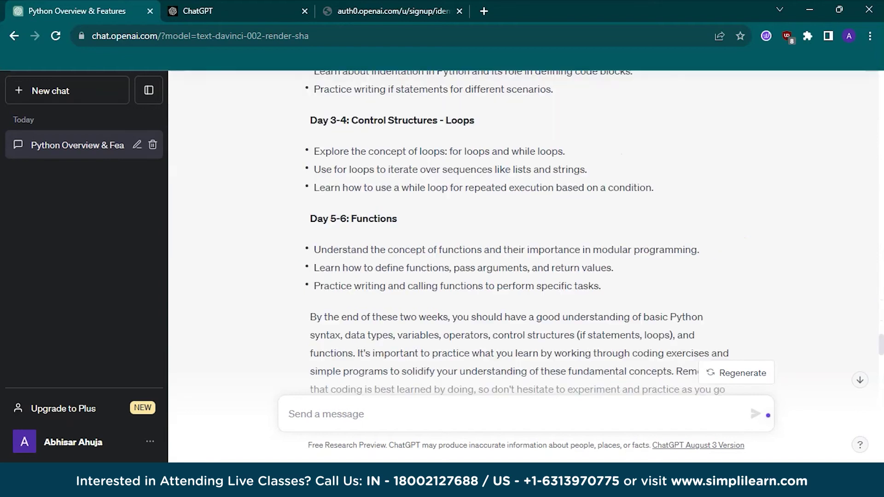
scroll(525, 241, "down", 3)
scroll(525, 243, "down", 4)
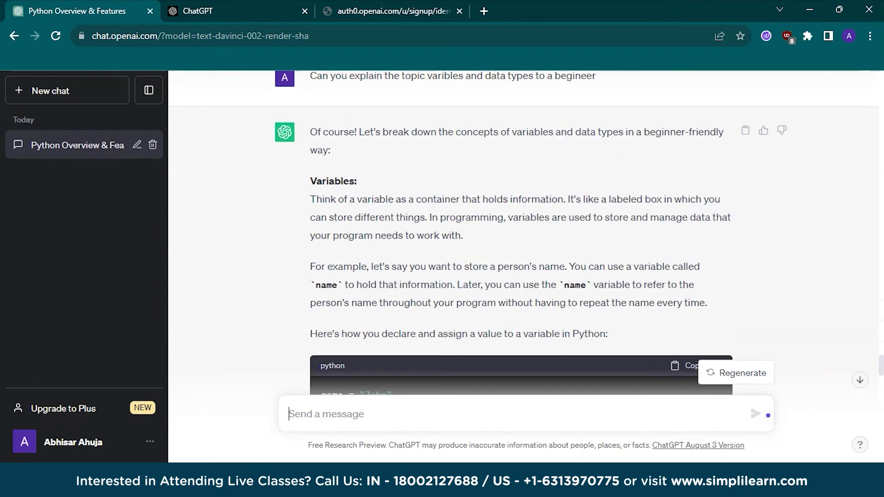
scroll(525, 242, "down", 3)
scroll(525, 242, "down", 2)
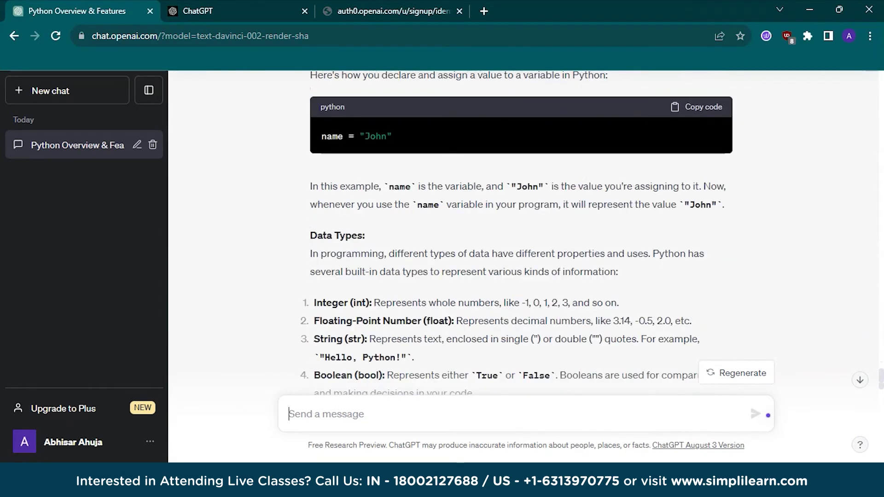
scroll(524, 242, "down", 6)
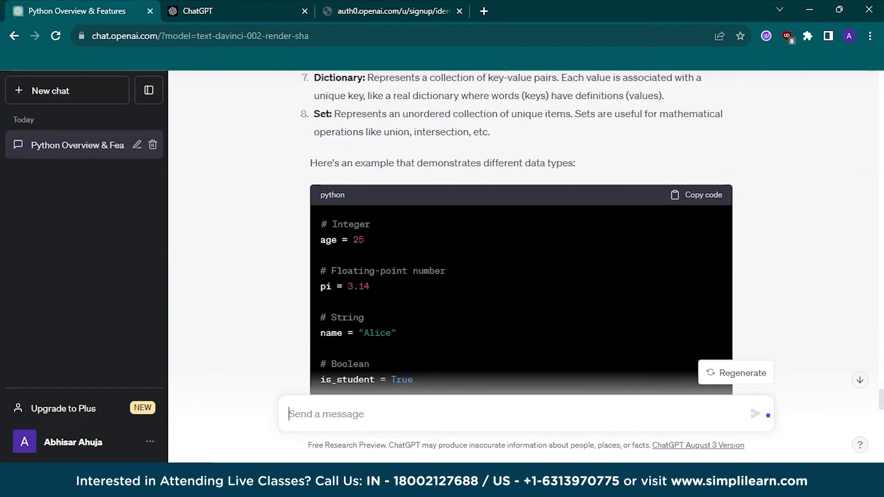
scroll(524, 242, "down", 3)
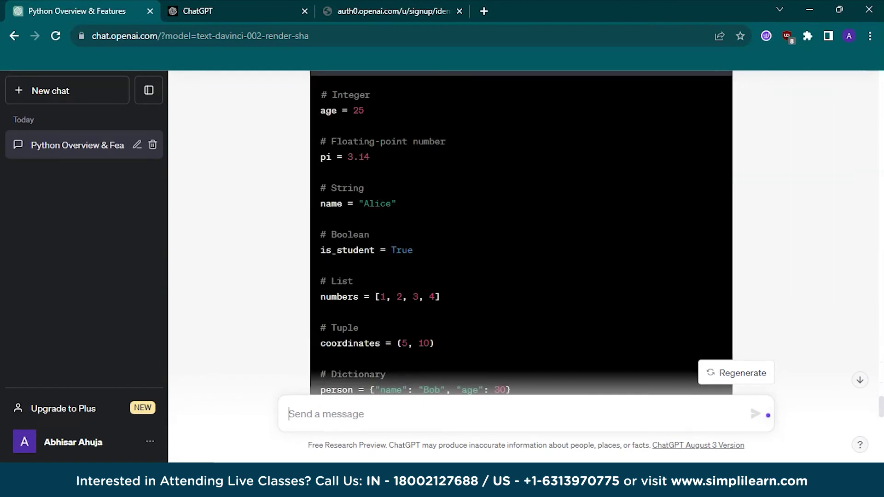
scroll(525, 243, "down", 5)
scroll(524, 242, "down", 4)
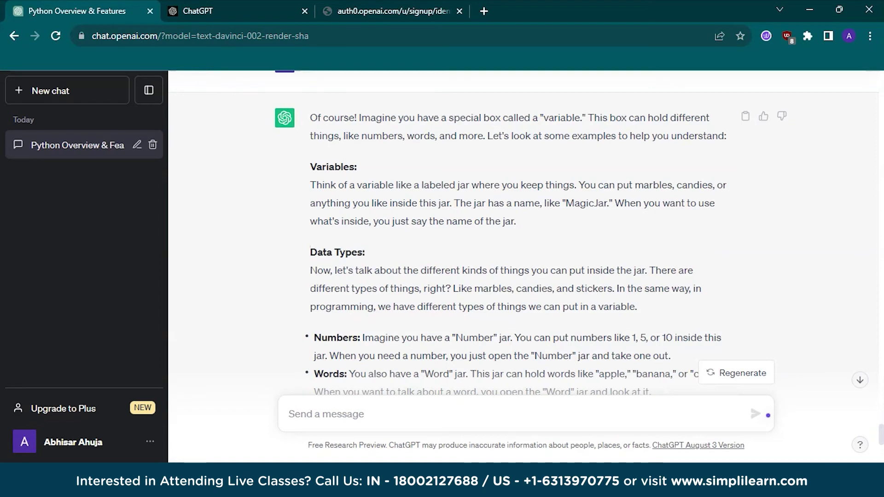
scroll(525, 242, "down", 3)
scroll(525, 242, "down", 5)
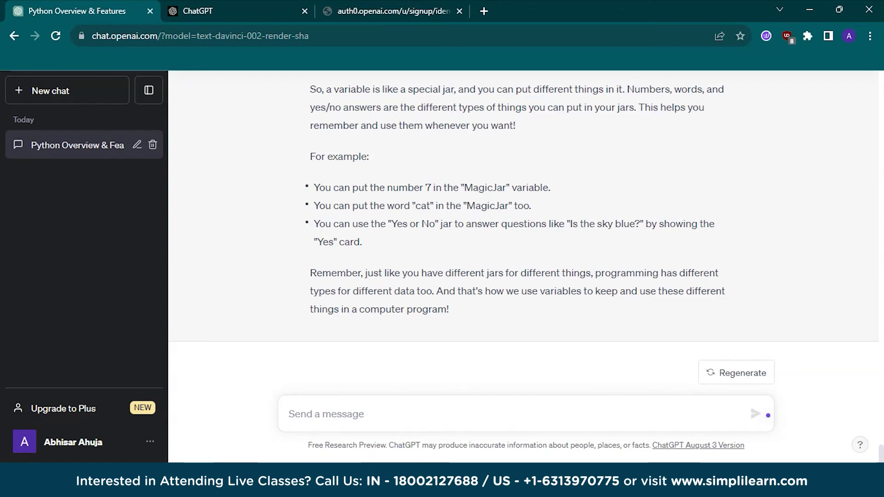
type("Can y")
type("i")
type("ou")
type(" write a ")
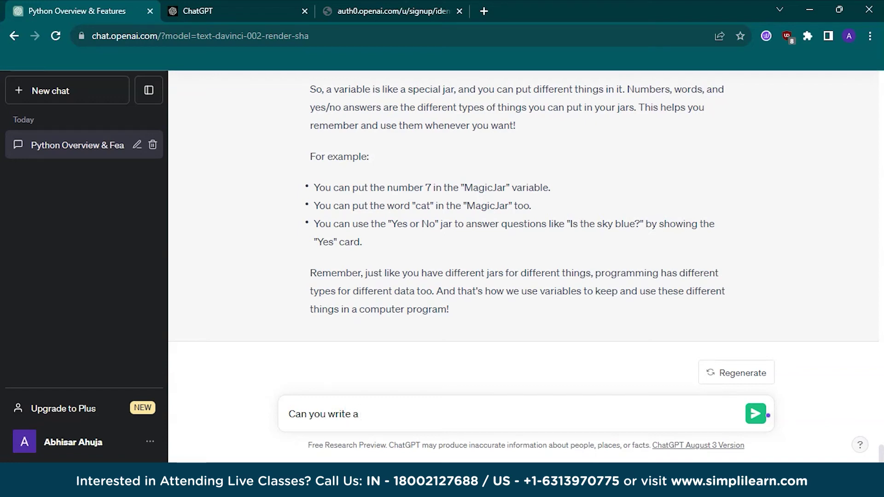
type("simple ")
type("addition of numbers code in python and explain the code to me")
- Send the request for simple Python code adding two numbers, with explanation
key("Return")
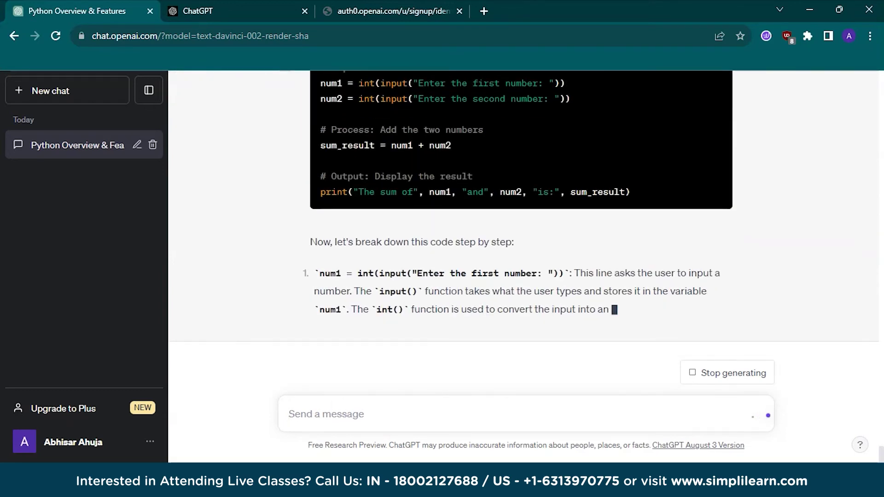
scroll(524, 242, "up", 5)
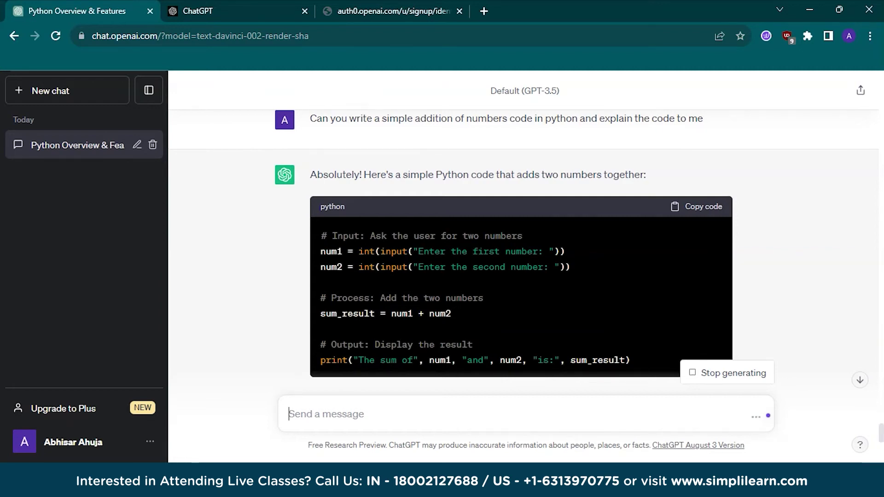
scroll(525, 242, "down", 3)
scroll(525, 242, "down", 1)
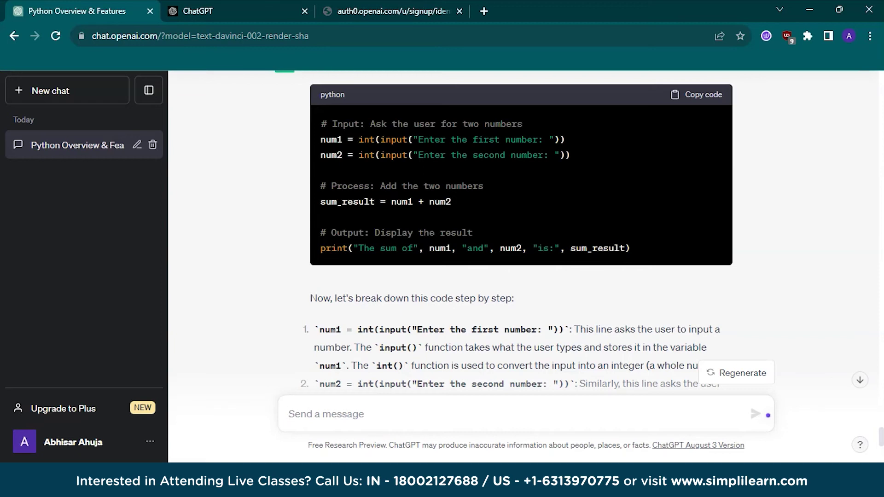
scroll(518, 242, "down", 1)
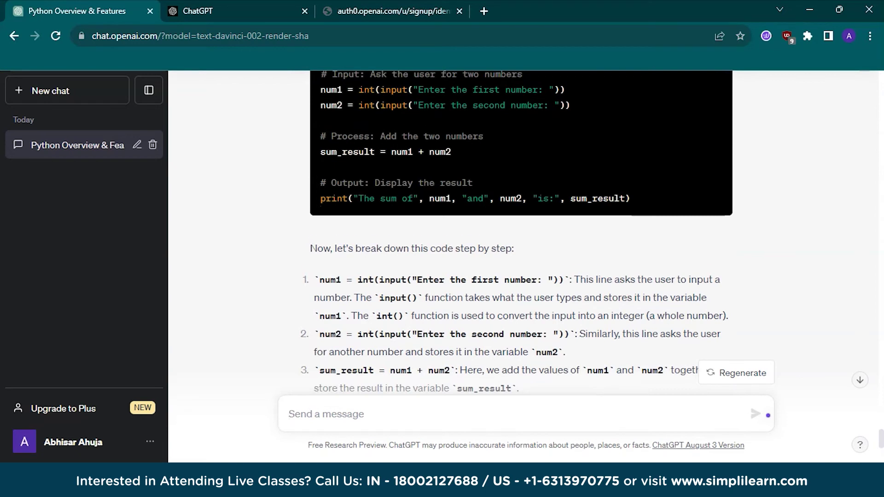
scroll(517, 242, "down", 1)
scroll(518, 242, "down", 1)
scroll(517, 242, "down", 1)
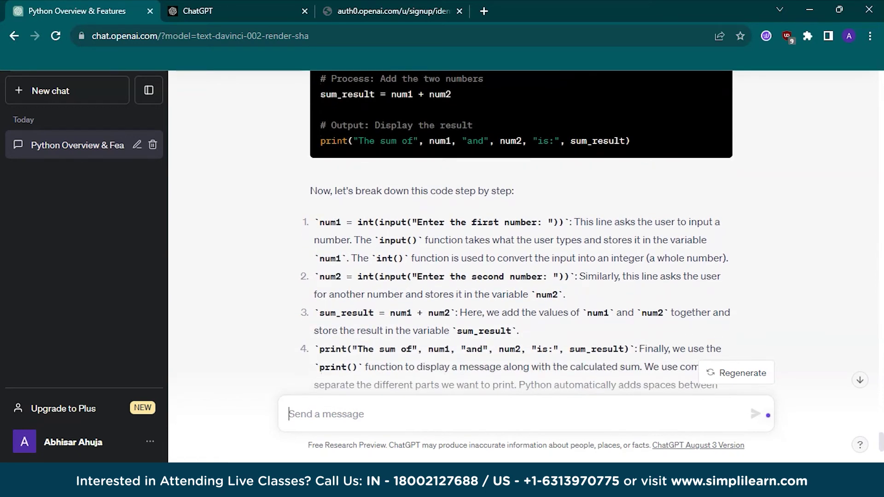
scroll(518, 242, "down", 1)
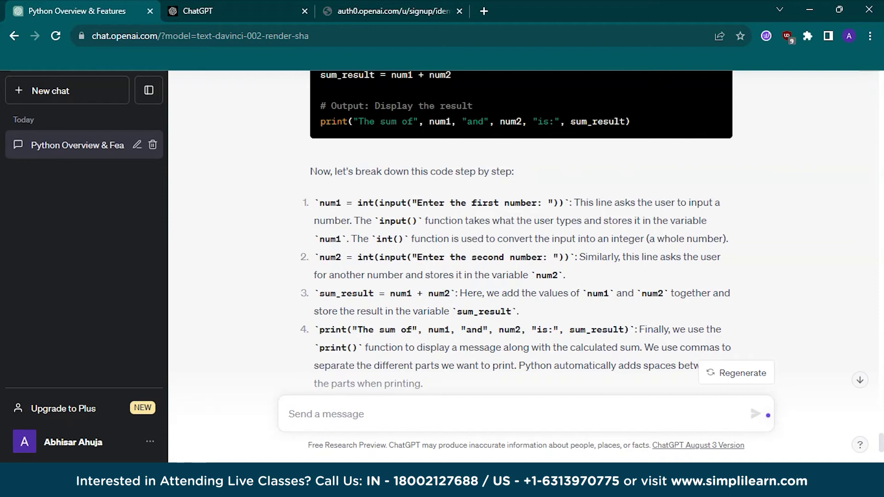
scroll(517, 242, "down", 1)
scroll(518, 242, "down", 1)
scroll(518, 242, "down", 2)
scroll(518, 242, "down", 1)
scroll(518, 242, "down", 1)
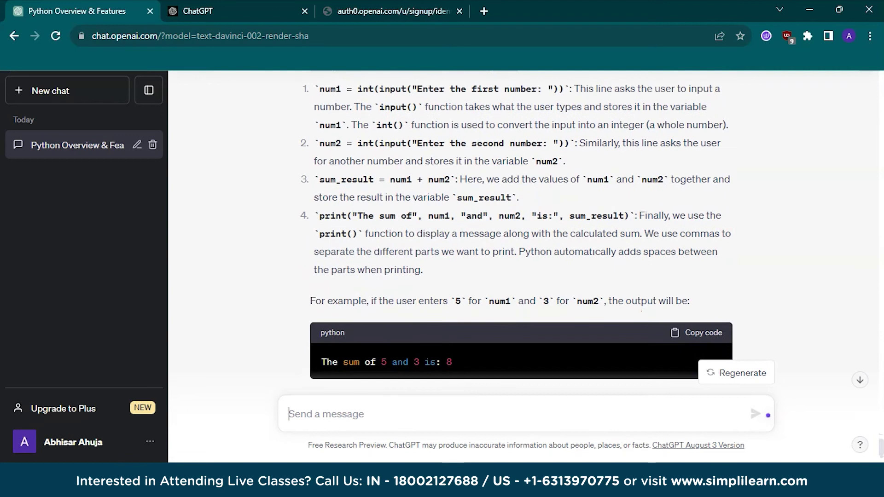
scroll(518, 242, "up", 2)
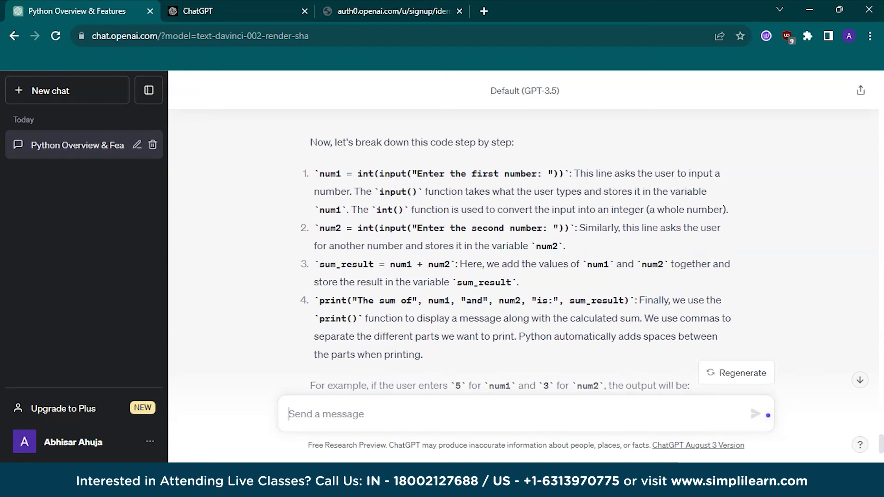
scroll(518, 242, "up", 3)
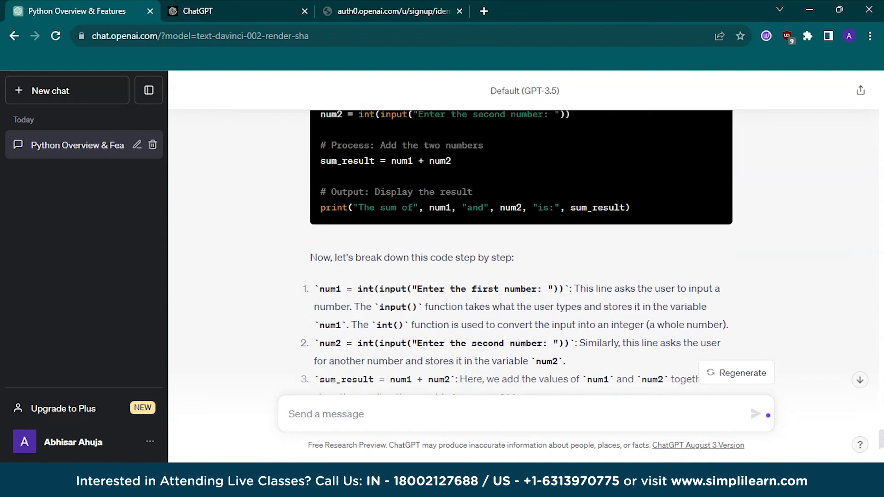
scroll(518, 241, "up", 3)
scroll(518, 242, "down", 2)
scroll(518, 242, "down", 5)
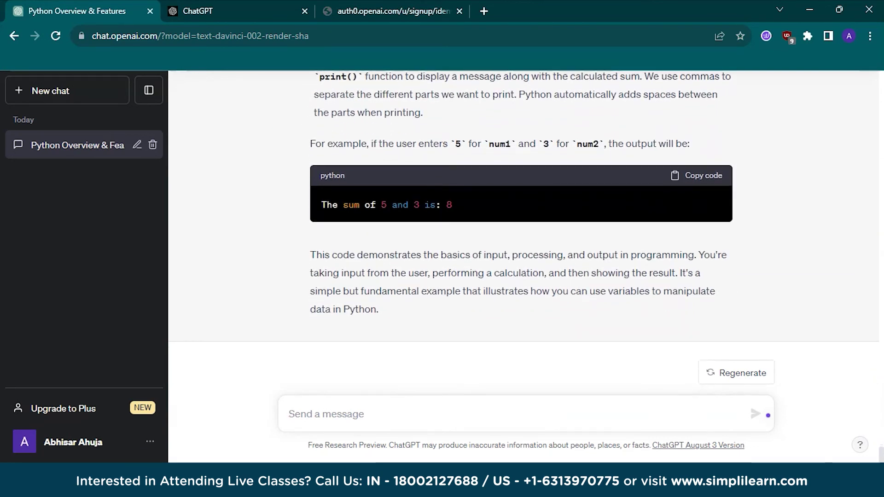
scroll(518, 242, "up", 4)
scroll(517, 241, "up", 2)
scroll(518, 242, "up", 2)
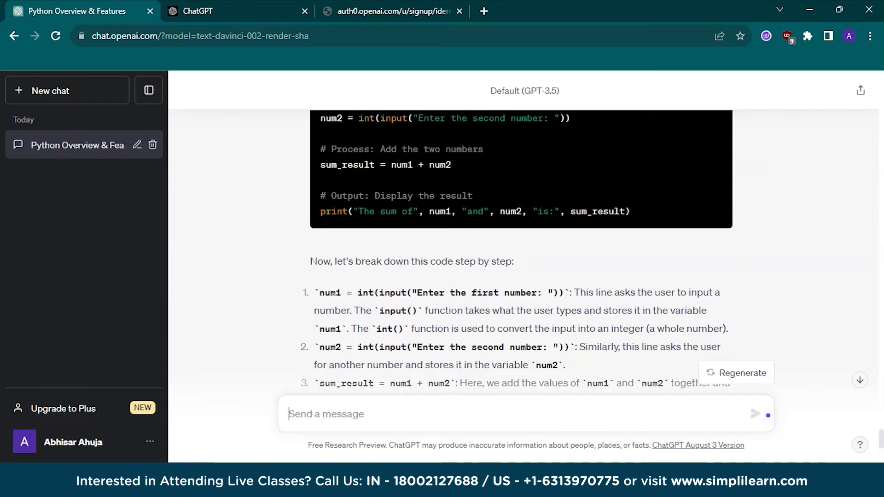
scroll(518, 242, "up", 4)
scroll(518, 241, "up", 5)
scroll(518, 242, "up", 3)
scroll(517, 242, "up", 3)
scroll(518, 242, "up", 2)
scroll(517, 241, "up", 5)
scroll(519, 241, "up", 2)
scroll(518, 242, "up", 4)
scroll(518, 242, "up", 3)
scroll(517, 241, "up", 2)
scroll(517, 242, "up", 3)
scroll(517, 242, "up", 4)
scroll(519, 242, "up", 4)
scroll(517, 242, "up", 5)
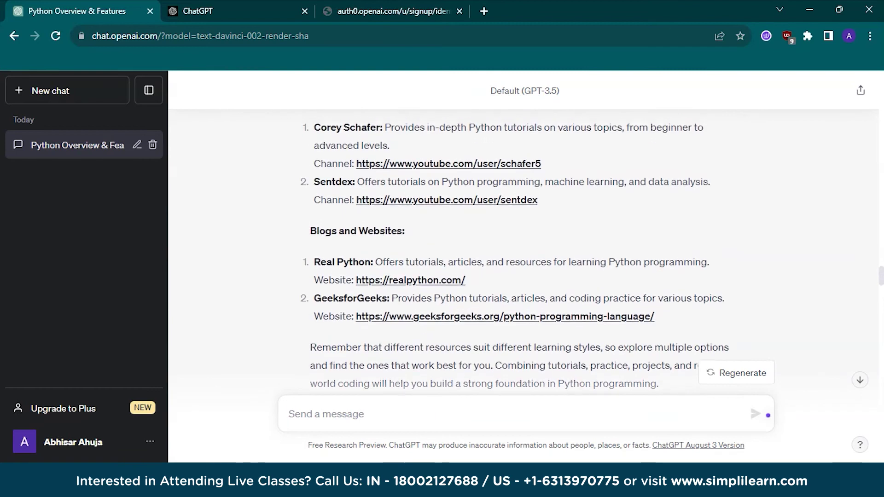
scroll(518, 242, "up", 4)
scroll(518, 242, "up", 1)
scroll(518, 241, "up", 3)
scroll(518, 242, "up", 2)
scroll(518, 241, "up", 4)
scroll(518, 242, "up", 1)
scroll(518, 242, "up", 4)
scroll(518, 242, "up", 2)
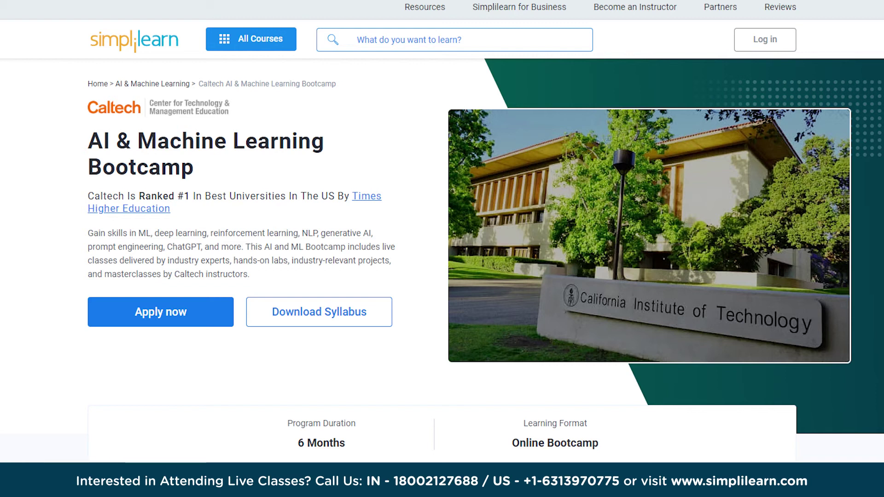
scroll(442, 249, "down", 3)
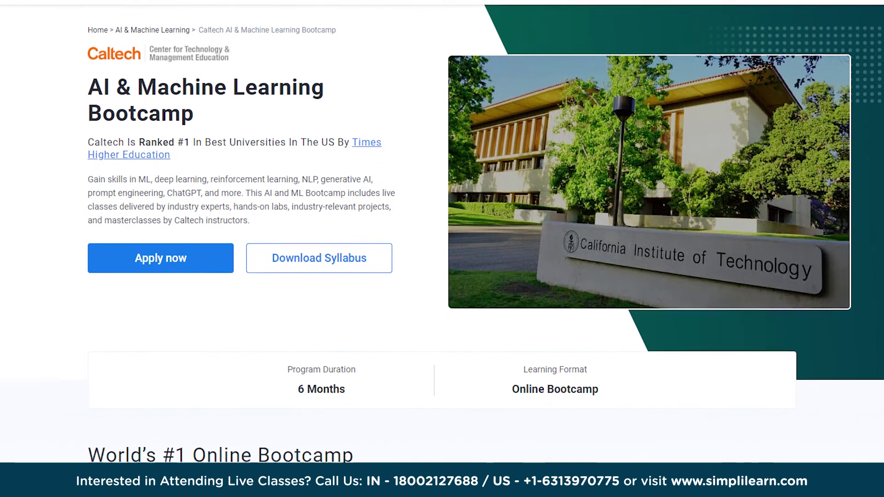
scroll(441, 249, "down", 3)
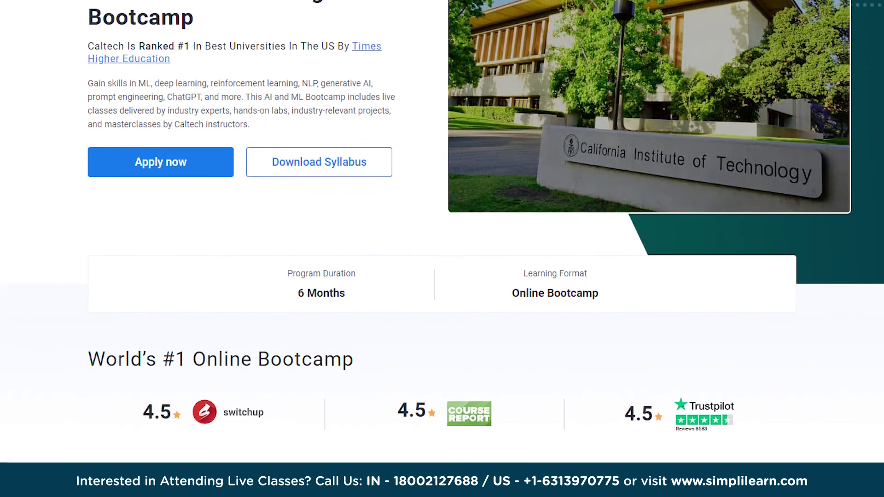
scroll(442, 249, "down", 3)
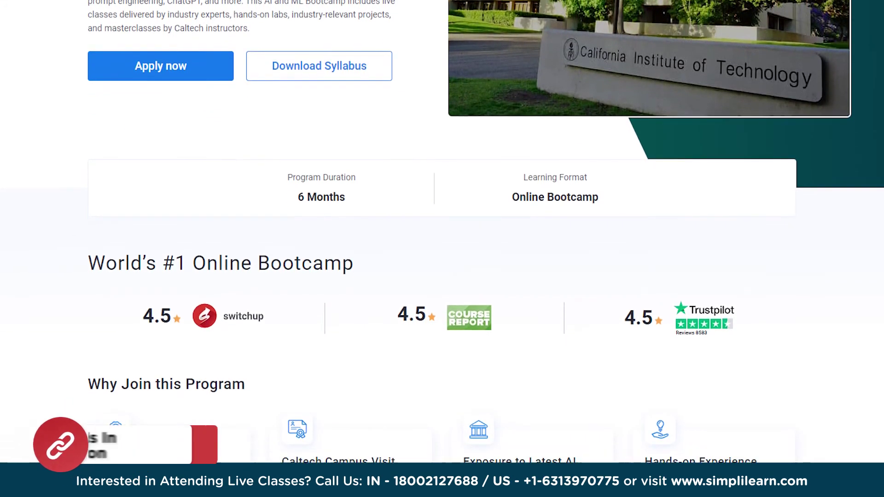
scroll(442, 249, "down", 3)
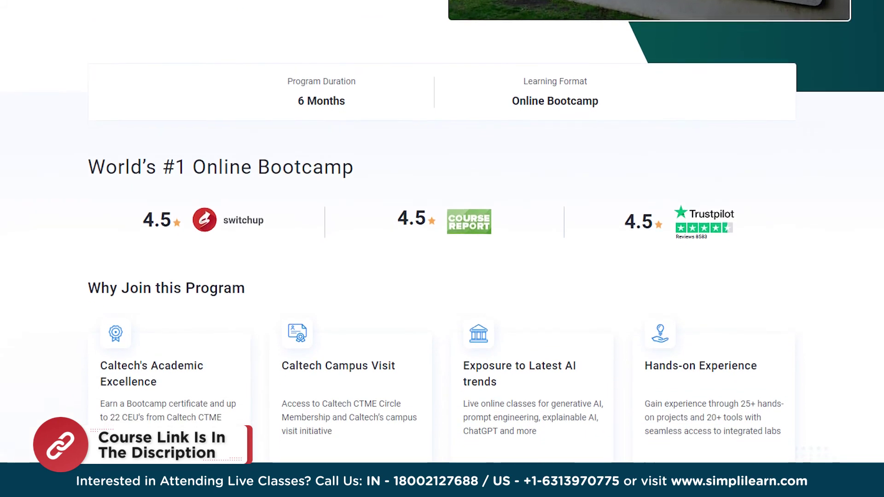
scroll(442, 248, "down", 3)
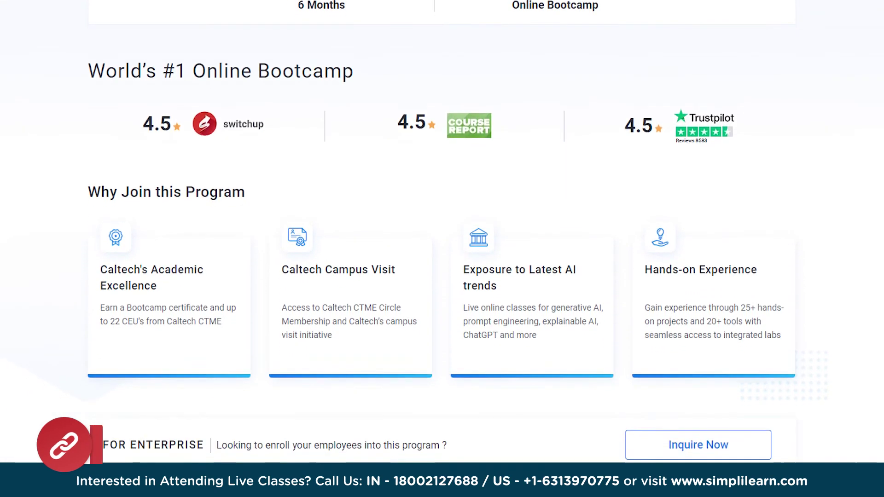
scroll(441, 249, "down", 3)
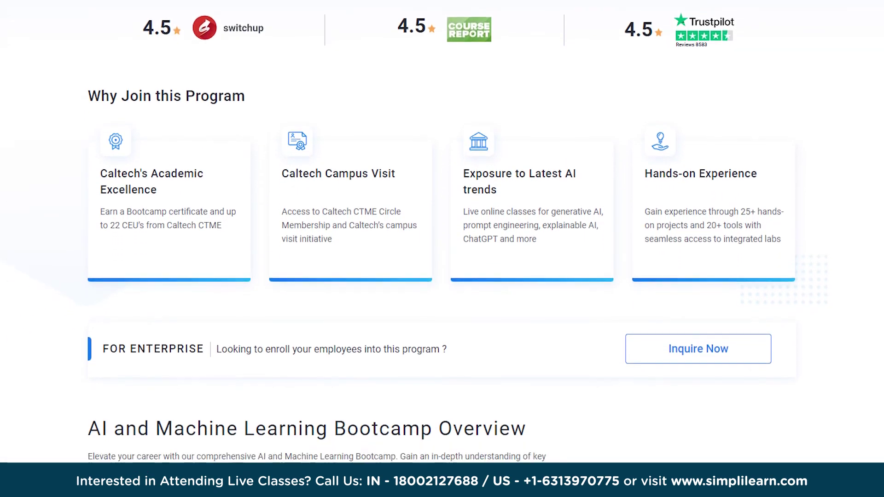
scroll(442, 248, "down", 3)
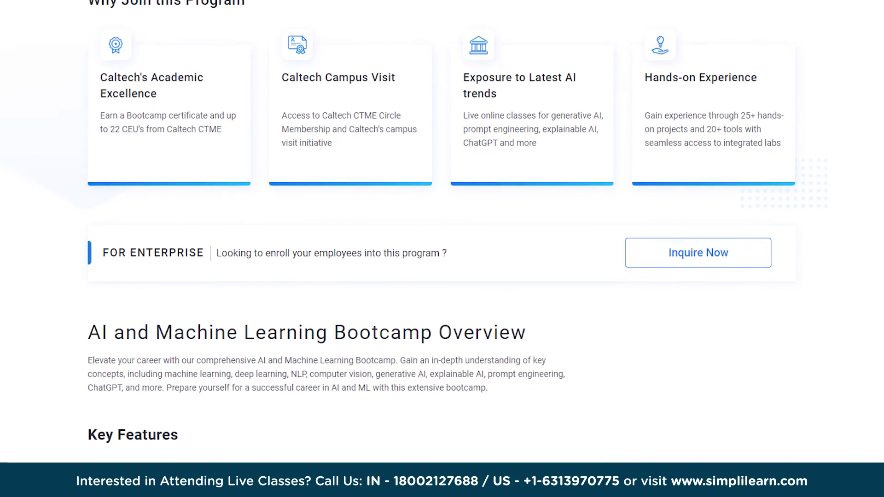
scroll(441, 248, "down", 3)
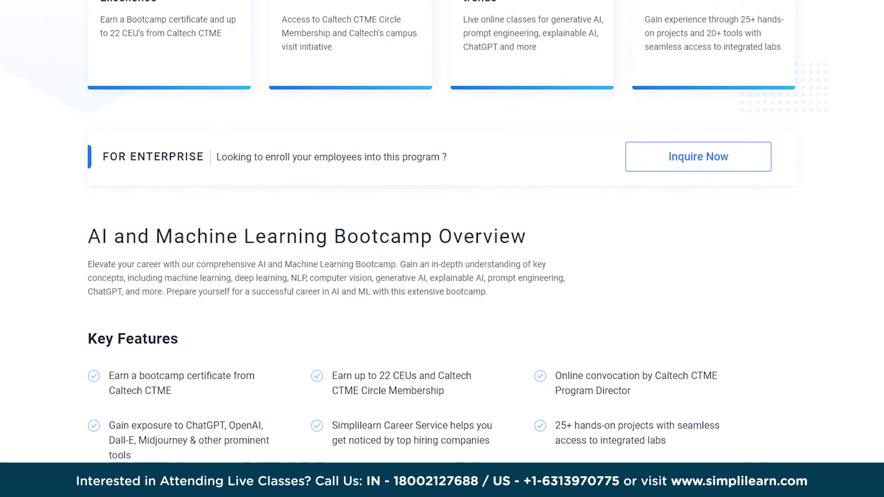
scroll(441, 249, "down", 3)
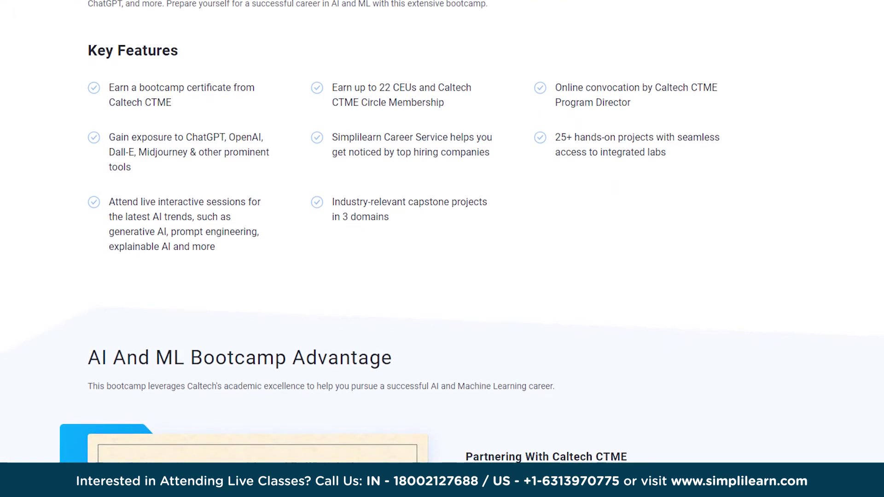
scroll(442, 248, "down", 3)
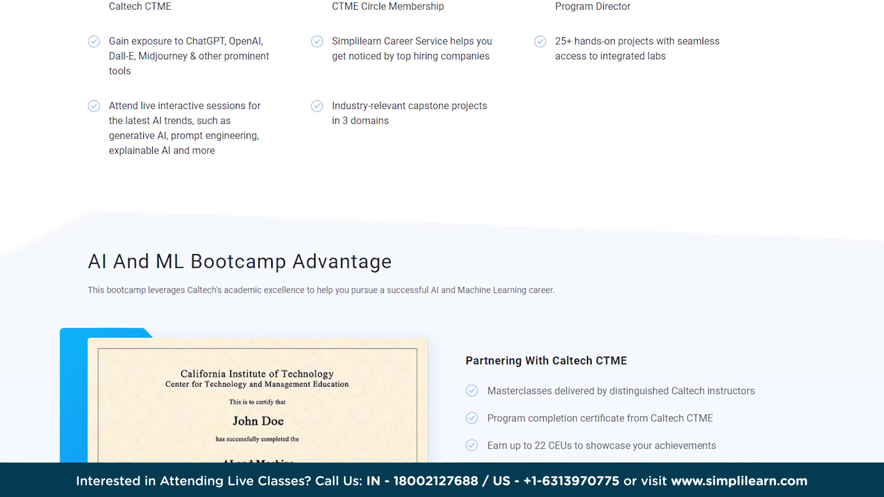
scroll(442, 248, "down", 3)
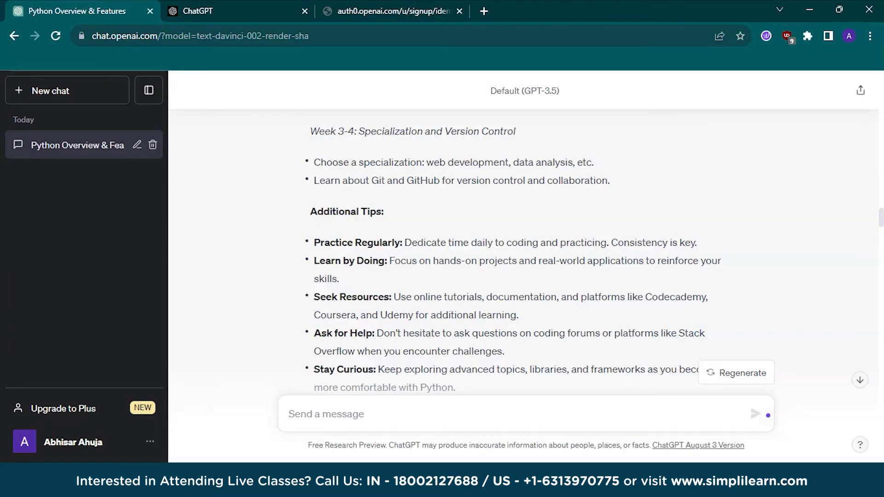
scroll(525, 248, "down", 4)
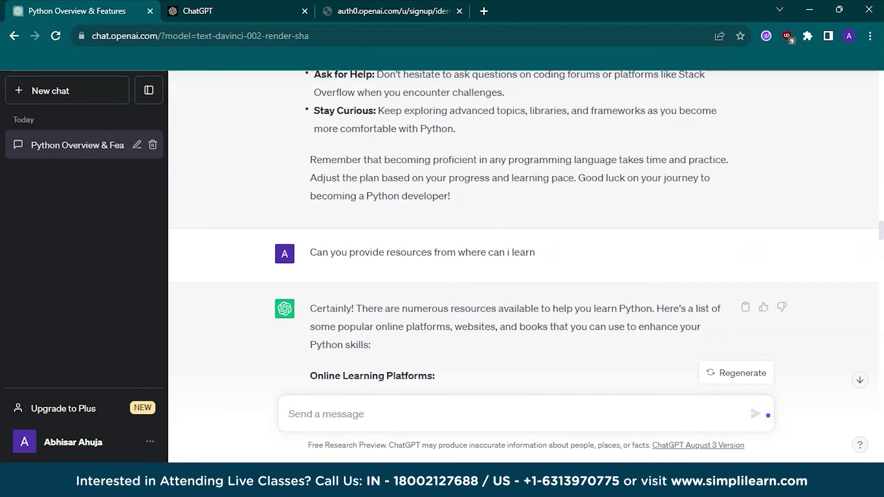
scroll(526, 248, "up", 5)
scroll(524, 248, "up", 5)
scroll(525, 248, "up", 5)
scroll(525, 248, "up", 3)
scroll(524, 249, "up", 5)
scroll(524, 248, "up", 5)
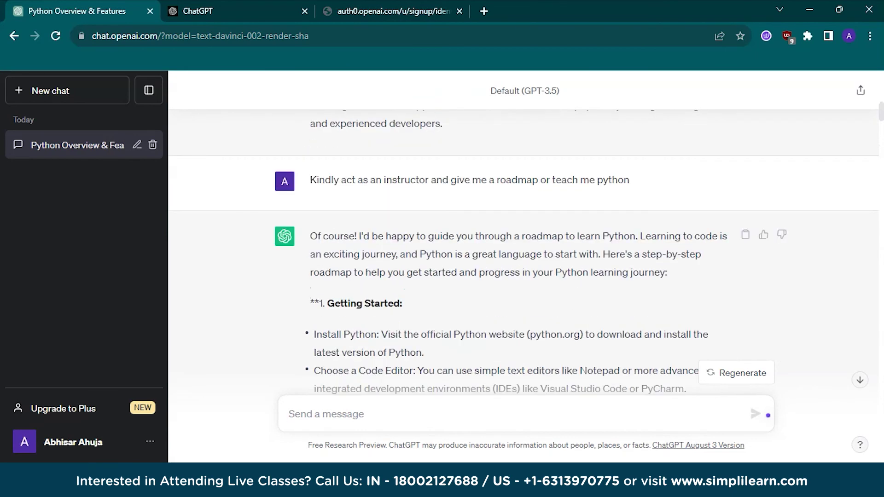
scroll(525, 248, "up", 5)
scroll(525, 248, "up", 5)
scroll(525, 249, "up", 4)
scroll(524, 249, "down", 8)
scroll(525, 249, "down", 6)
scroll(526, 249, "down", 5)
scroll(526, 249, "down", 5)
scroll(525, 249, "down", 6)
scroll(525, 249, "down", 4)
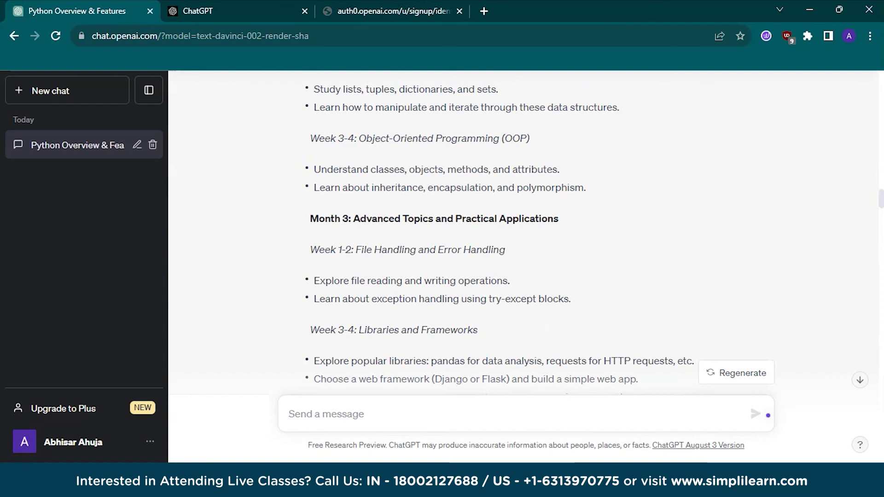
scroll(525, 249, "down", 4)
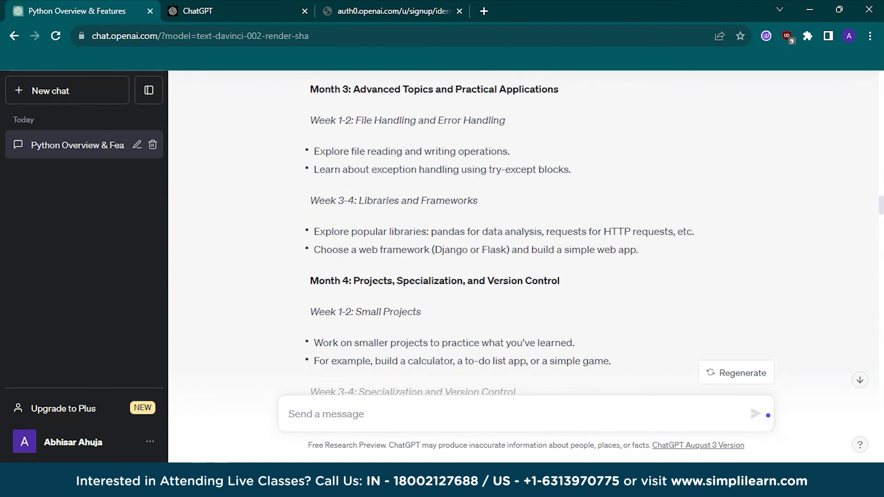
scroll(525, 249, "down", 4)
scroll(525, 248, "down", 4)
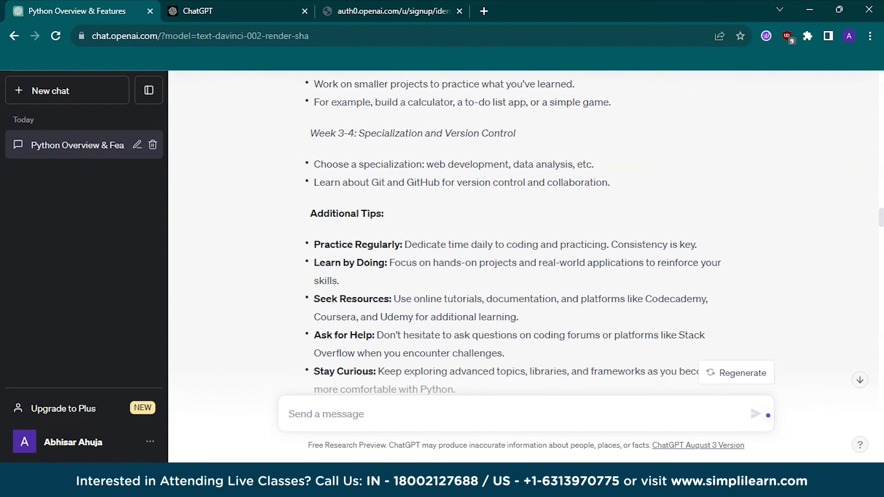
scroll(525, 249, "down", 4)
scroll(525, 249, "up", 3)
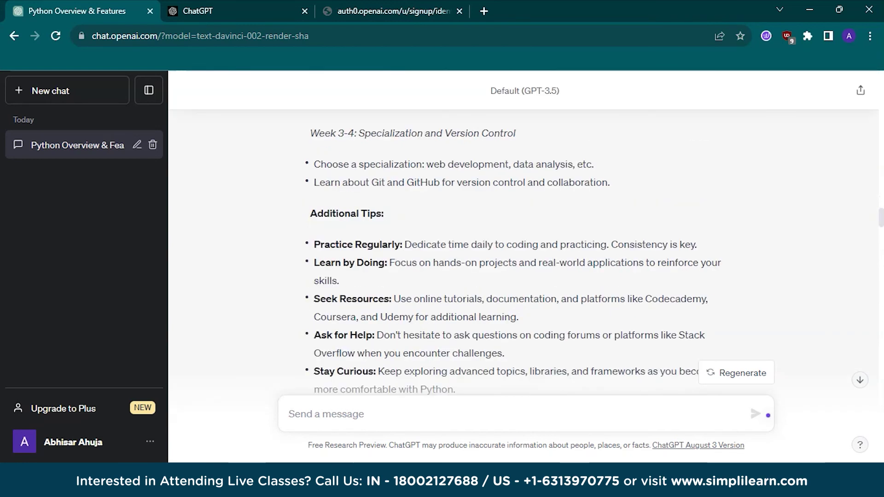
scroll(525, 248, "up", 5)
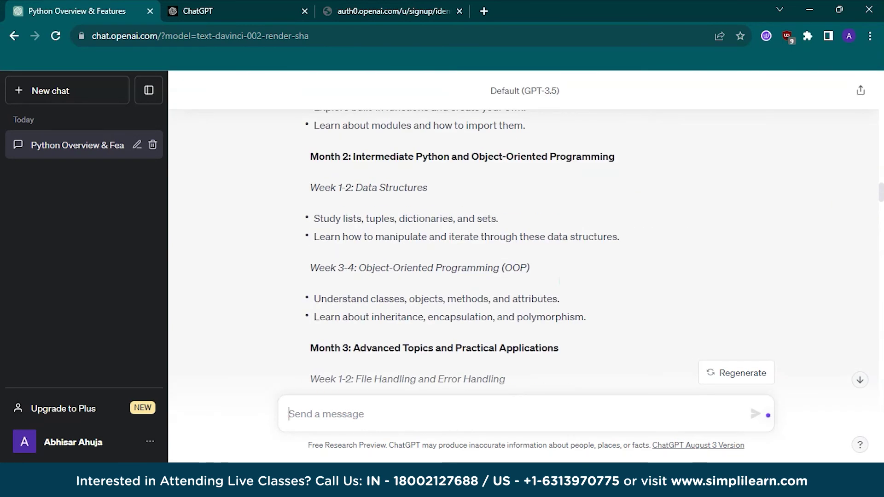
scroll(525, 249, "up", 4)
scroll(525, 249, "up", 3)
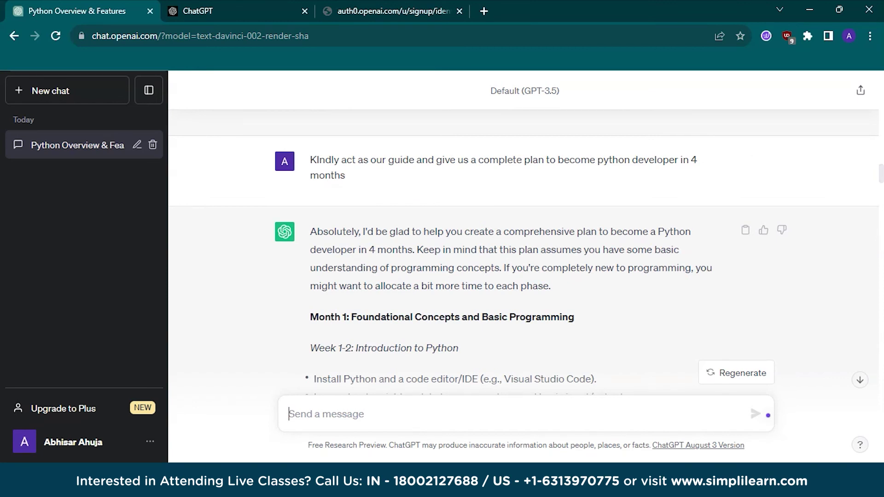
scroll(525, 249, "down", 8)
scroll(525, 248, "down", 8)
scroll(524, 248, "down", 8)
scroll(525, 248, "down", 8)
scroll(526, 248, "down", 8)
scroll(525, 249, "down", 8)
scroll(525, 248, "down", 5)
scroll(526, 249, "down", 8)
type("Complete road")
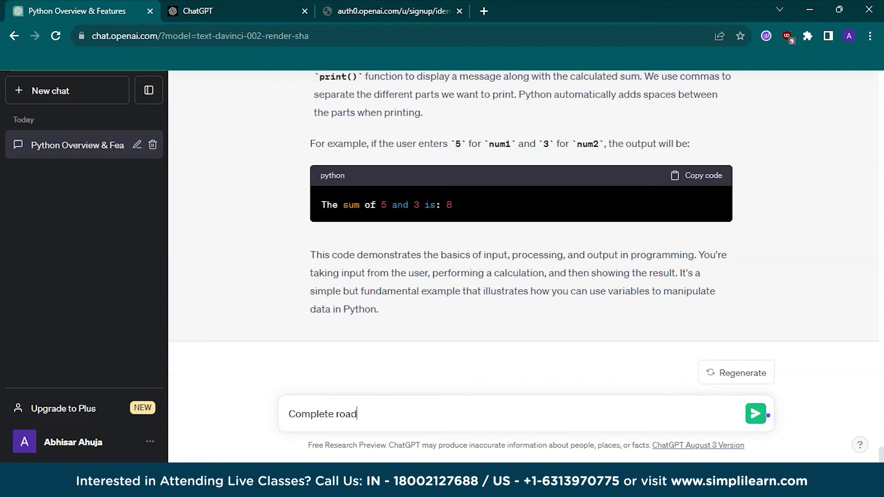
type("map ")
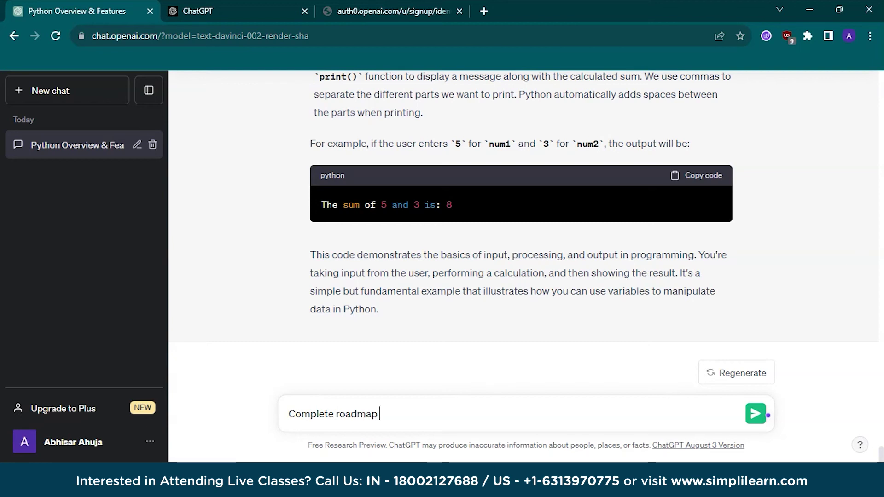
type("for a dtaa")
- Edit and send 'Provide a detailed Complete roadmap for a data scientist'
key("BackSpace")
type("ata scientist")
key("Home")
type("Provide a ")
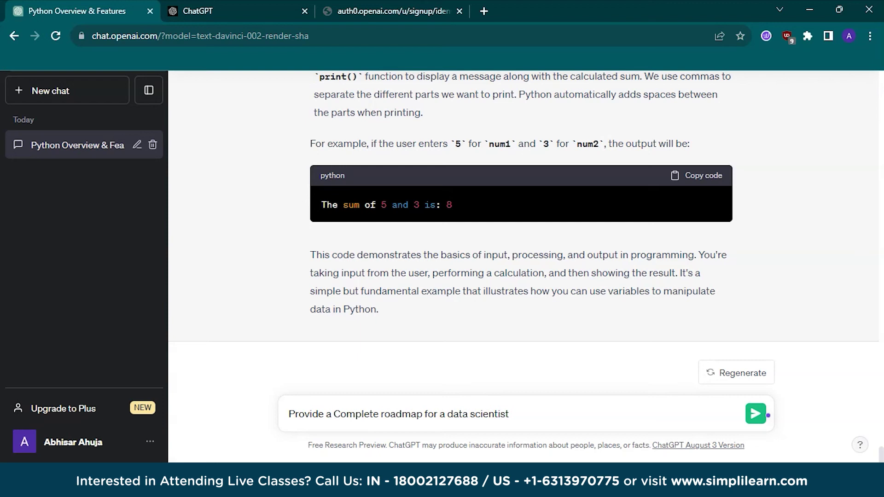
type("detai")
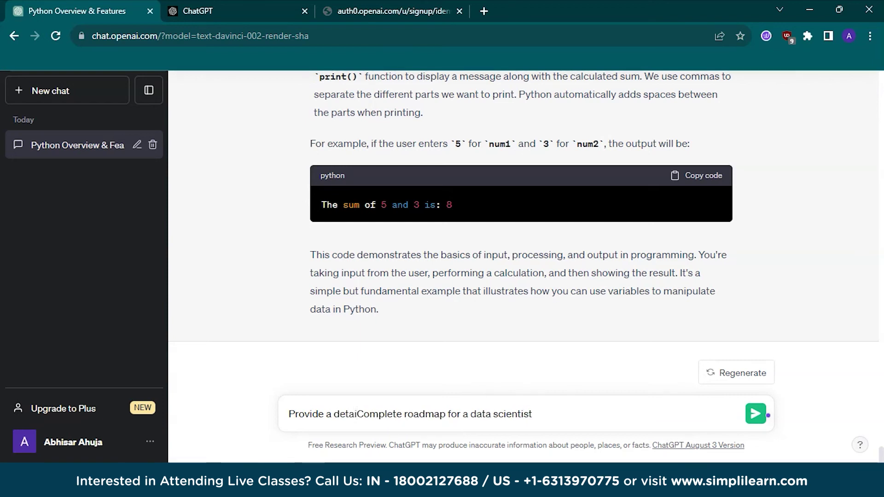
type("led")
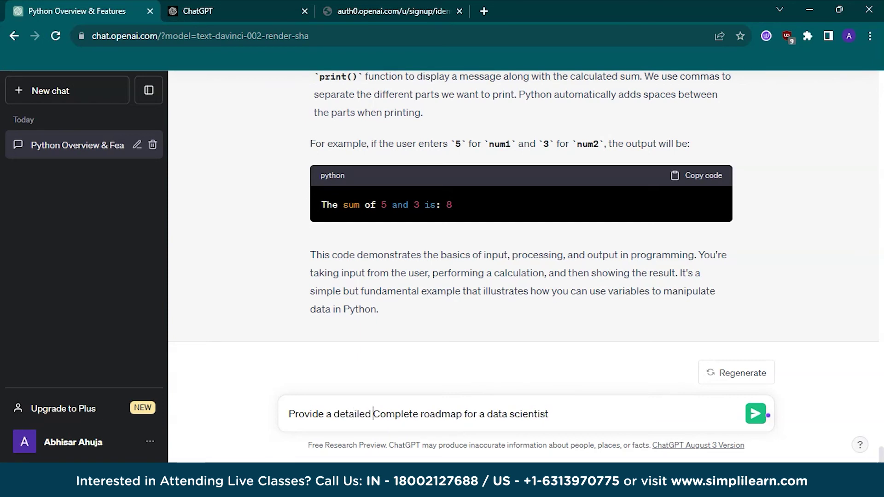
key("Return")
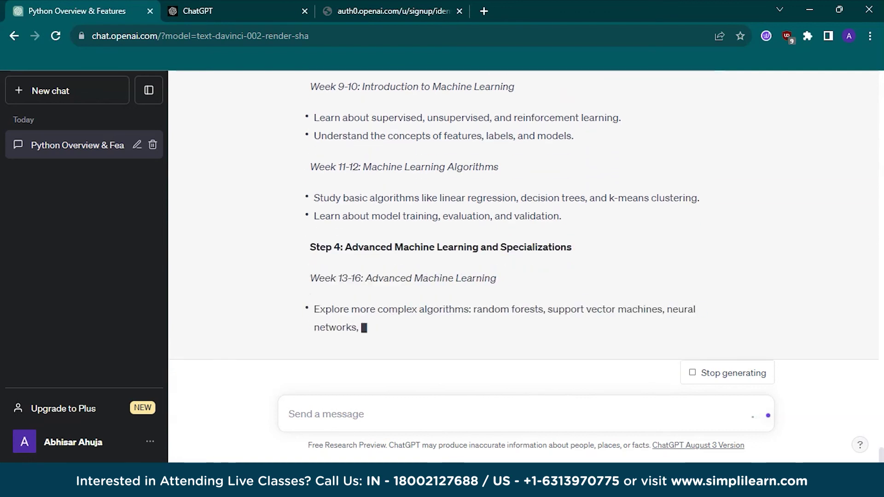
scroll(524, 242, "up", 4)
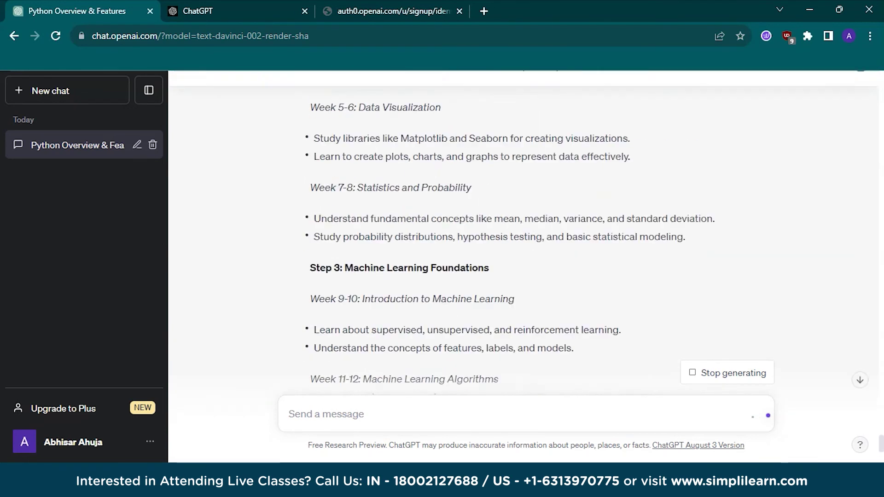
scroll(525, 242, "up", 5)
scroll(525, 243, "down", 2)
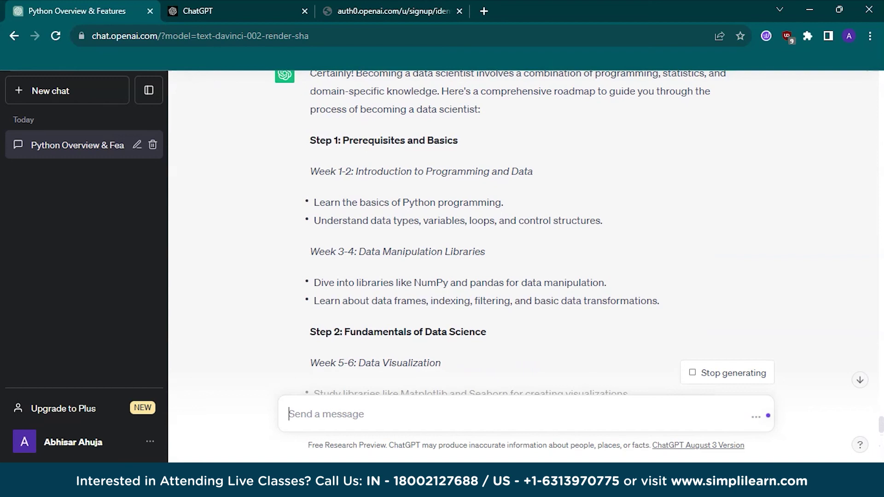
scroll(526, 242, "down", 2)
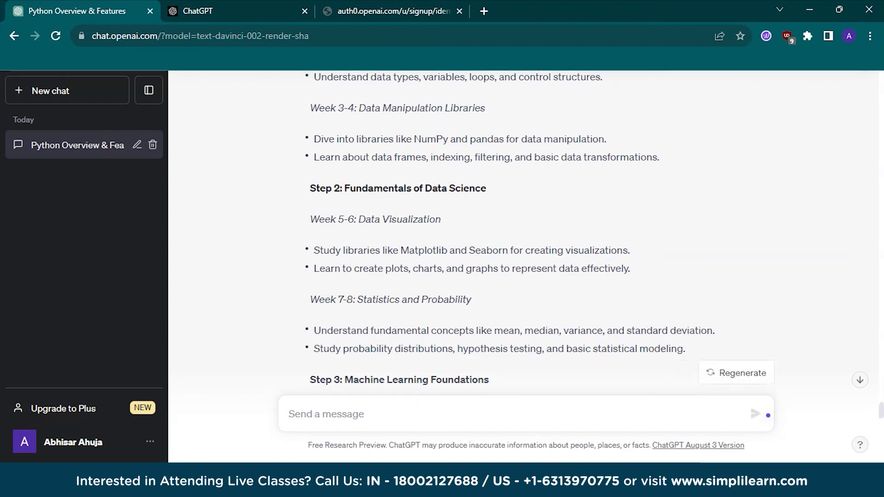
scroll(518, 242, "down", 10)
scroll(517, 241, "down", 3)
scroll(517, 242, "down", 5)
scroll(518, 242, "down", 2)
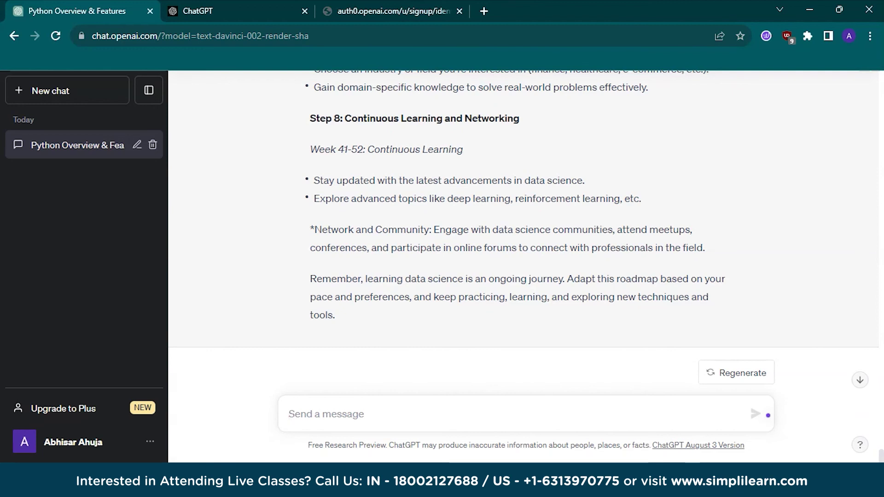
scroll(518, 242, "up", 15)
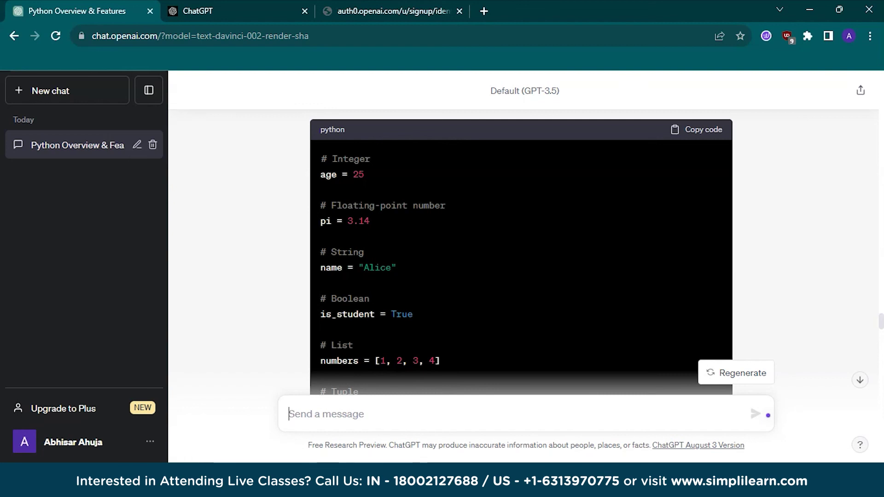
scroll(520, 276, "down", 8)
scroll(520, 276, "down", 5)
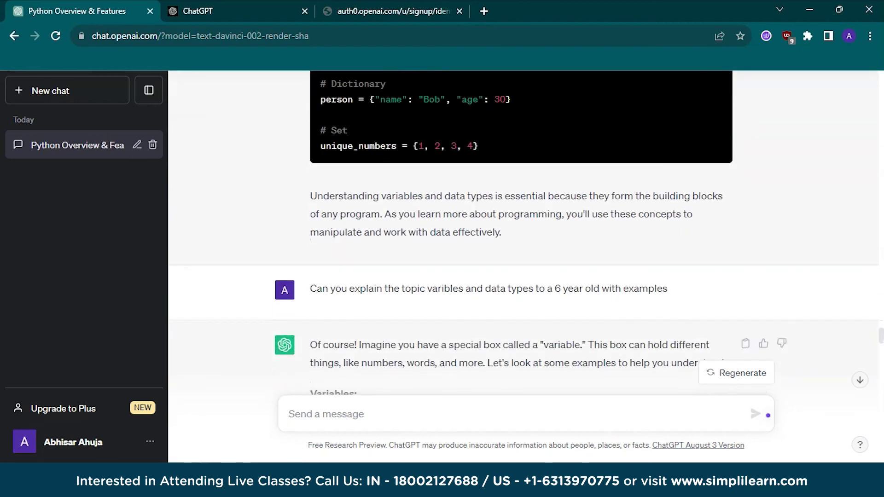